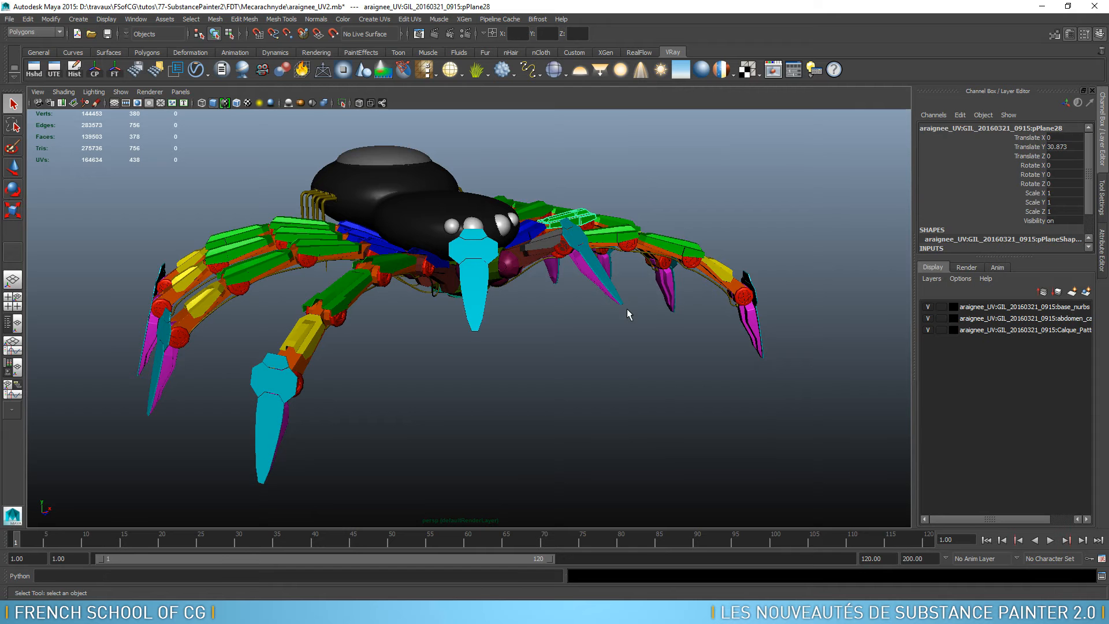
Step: Switch to the browser, review the Maya modelling and Substance Painter course pages, and return to Maya
{"action": "left_click_drag", "start_coordinate": [628, 312], "coordinate": [523, 345], "text": "alt"}
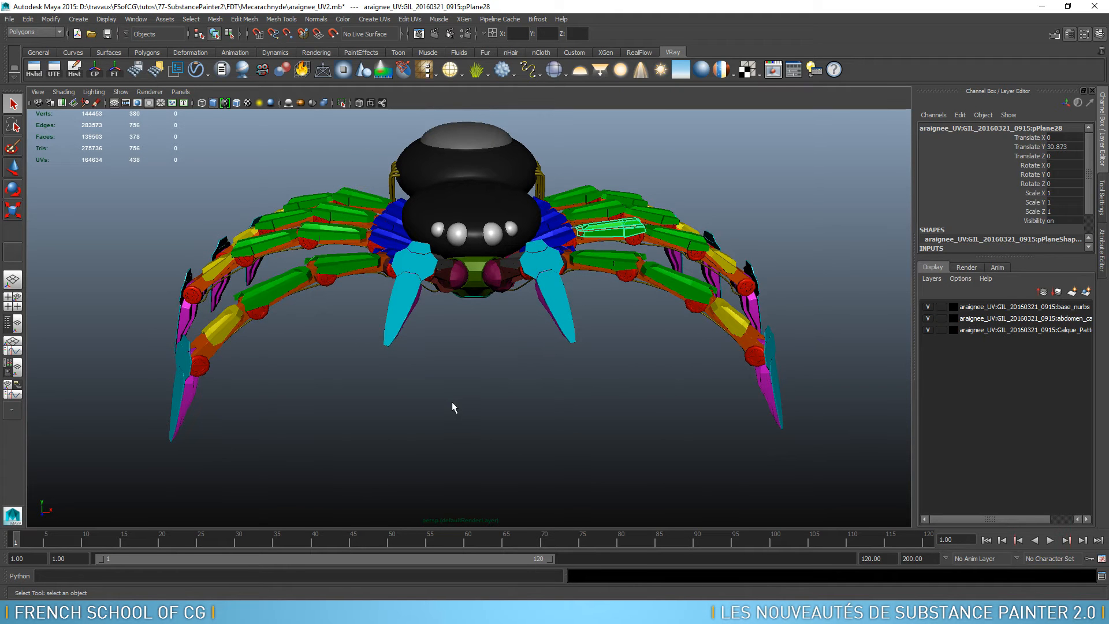
{"action": "key", "text": "alt+Tab"}
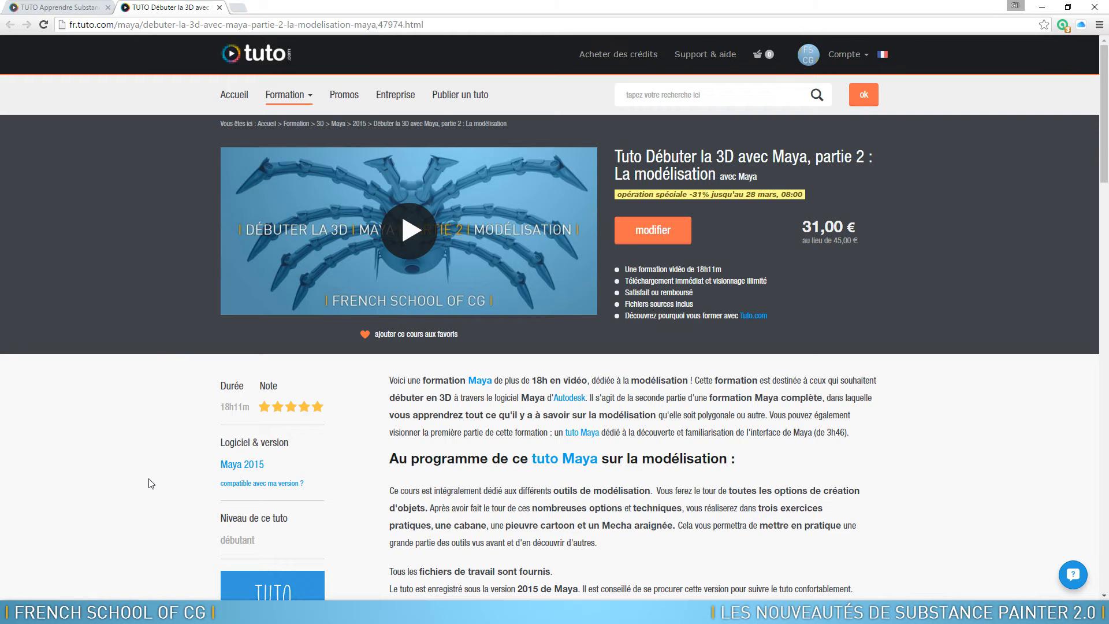
{"action": "key", "text": "alt+Tab"}
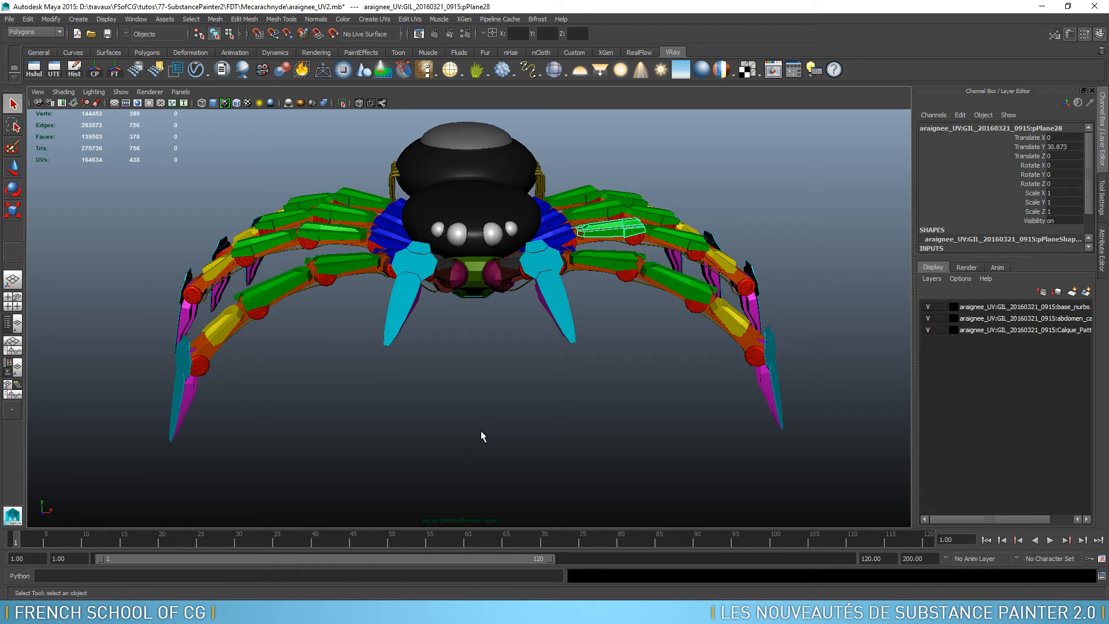
{"action": "key", "text": "alt+Tab"}
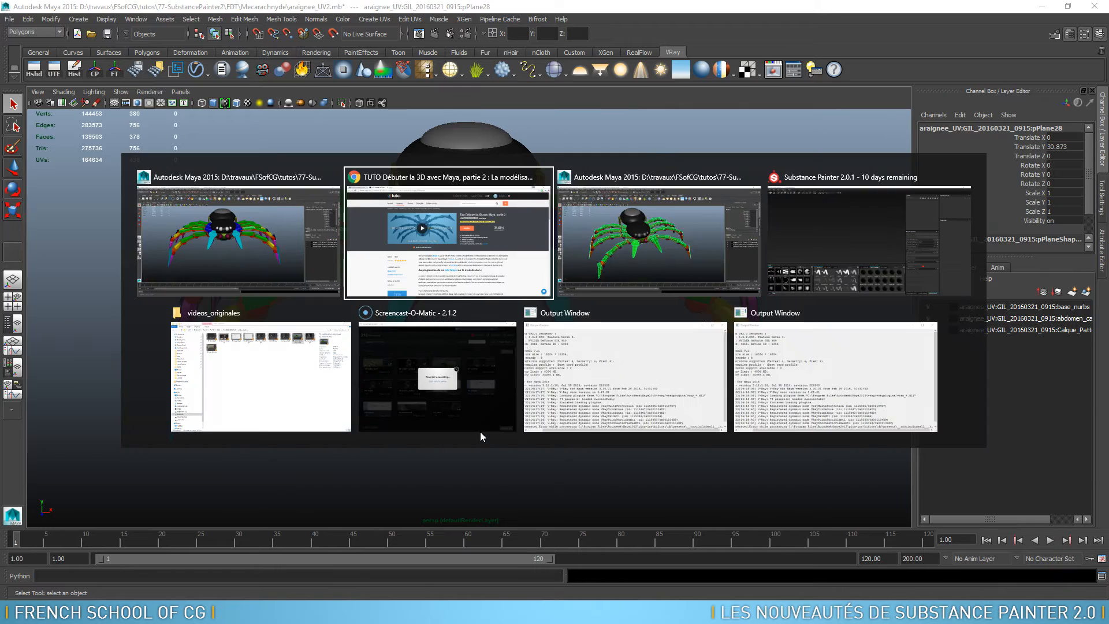
{"action": "left_click", "coordinate": [77, 7]}
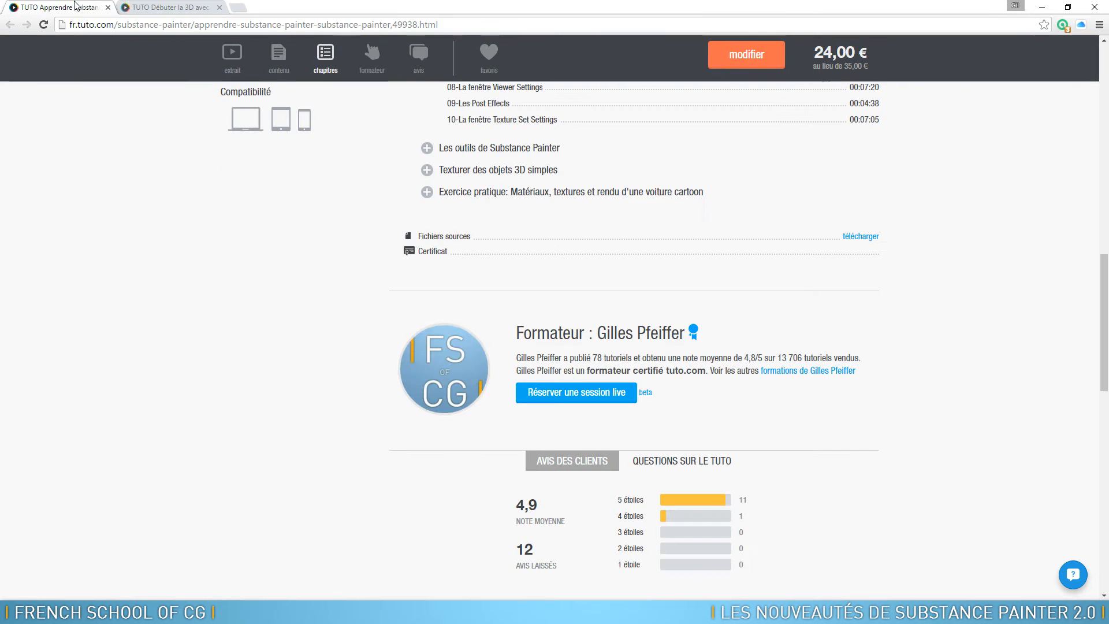
{"action": "left_click_drag", "start_coordinate": [1097, 356], "coordinate": [1045, 200]}
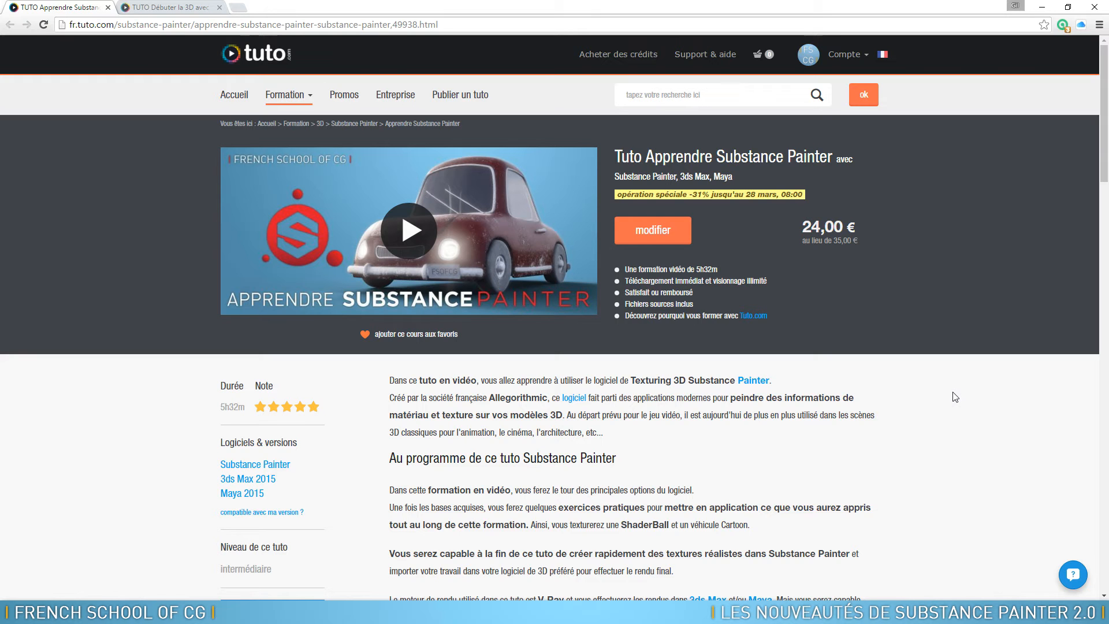
{"action": "key", "text": "alt+Tab"}
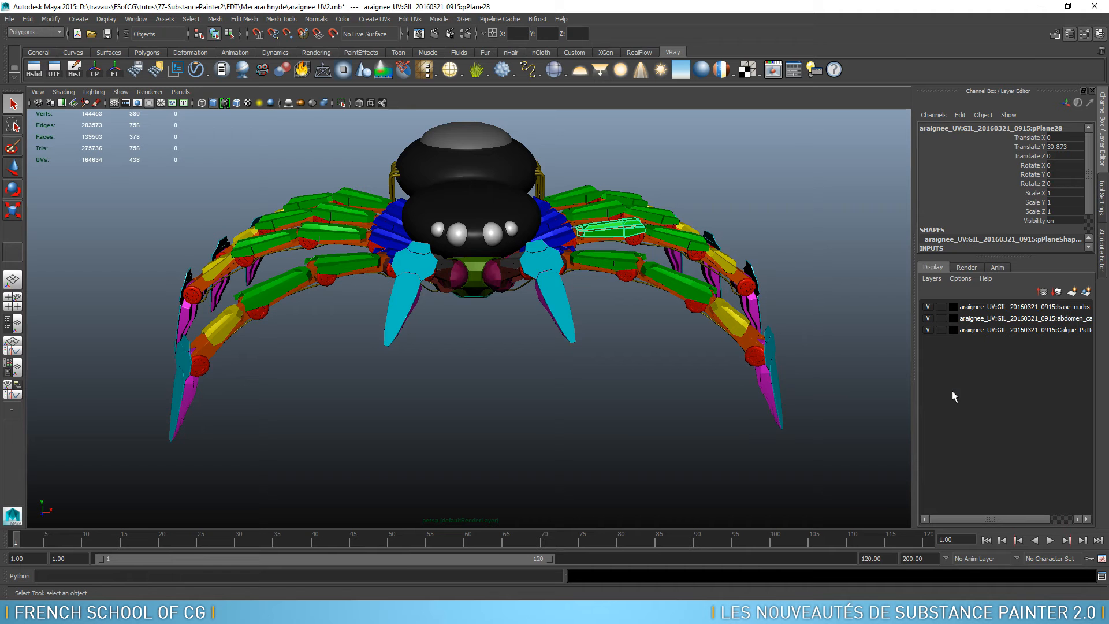
Step: Inspect the green and yellow armour plates on the two foremost legs of one side by selecting them one by one
{"action": "left_click_drag", "start_coordinate": [953, 391], "coordinate": [660, 379], "text": "alt"}
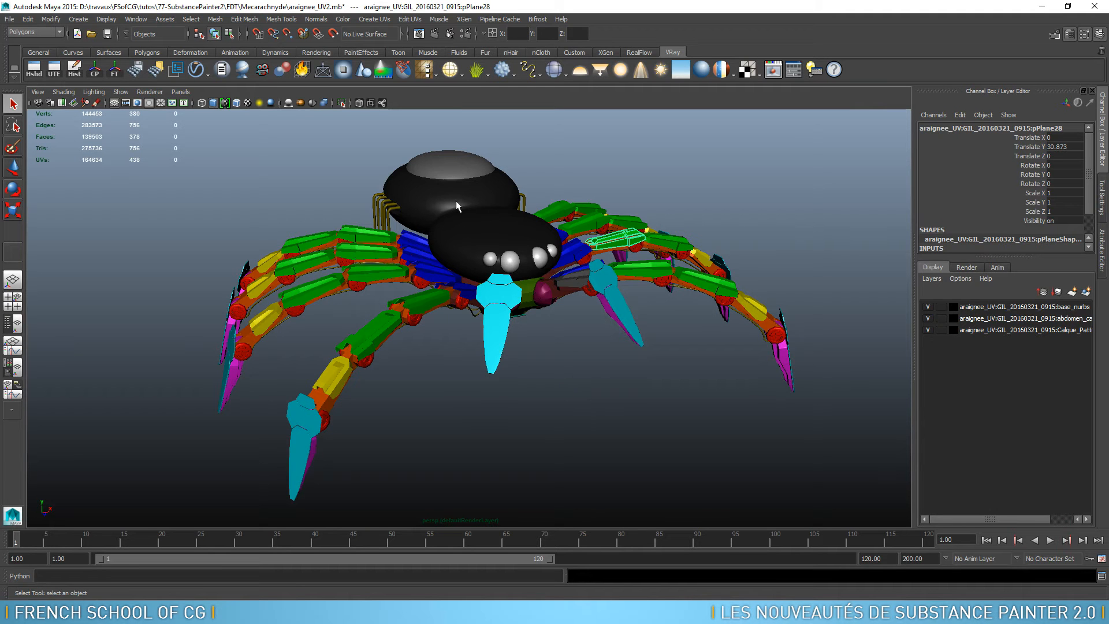
{"action": "left_click", "coordinate": [365, 347]}
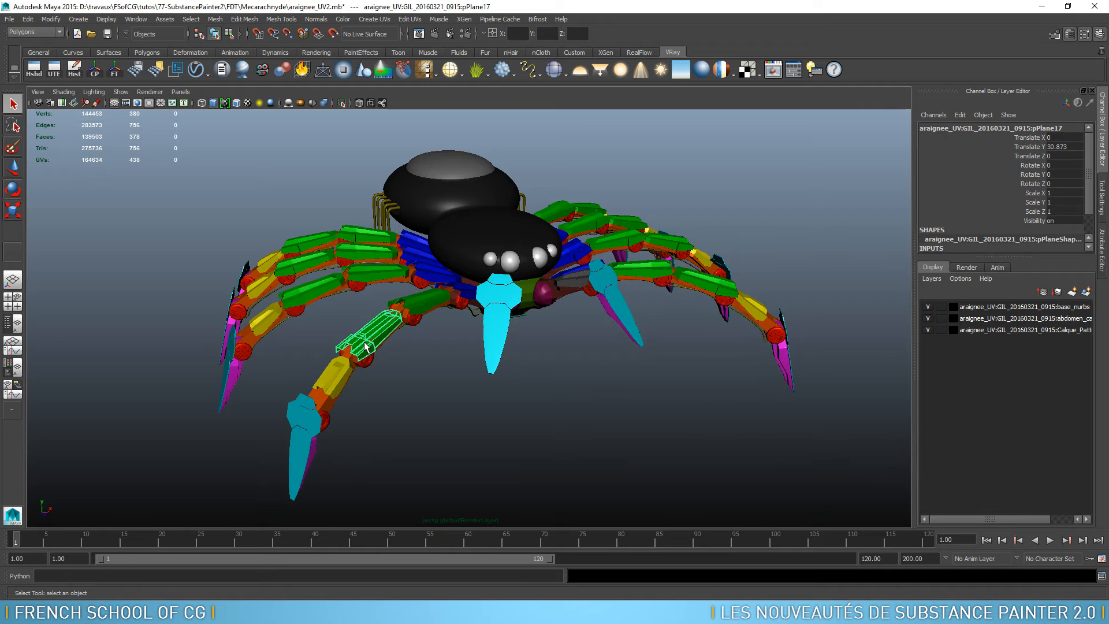
{"action": "left_click", "coordinate": [425, 308]}
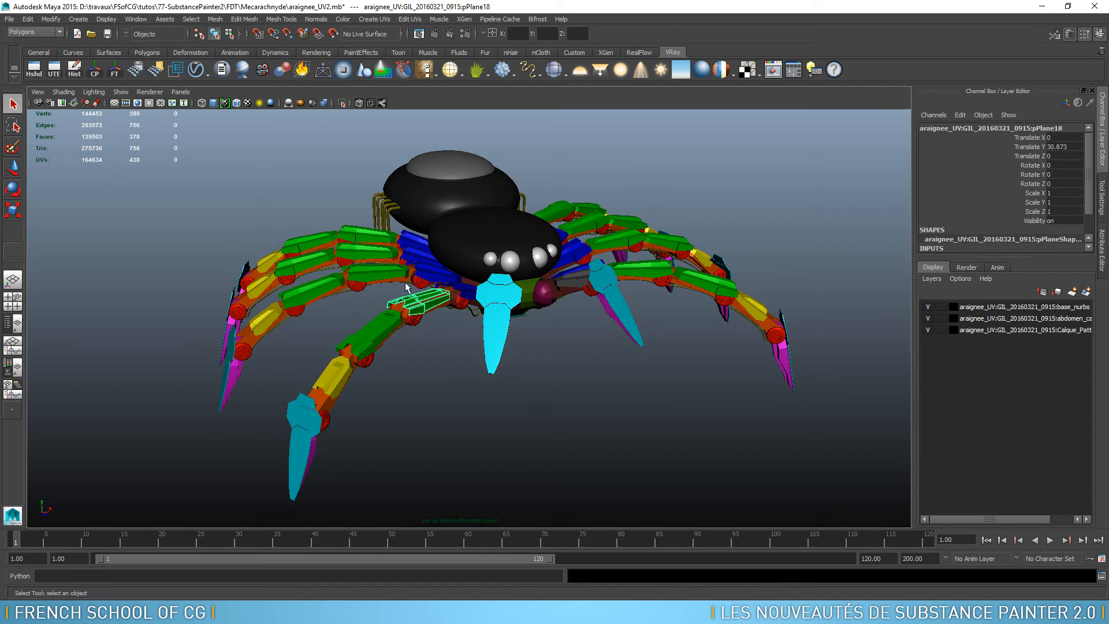
{"action": "left_click", "coordinate": [386, 277]}
{"action": "left_click", "coordinate": [316, 292]}
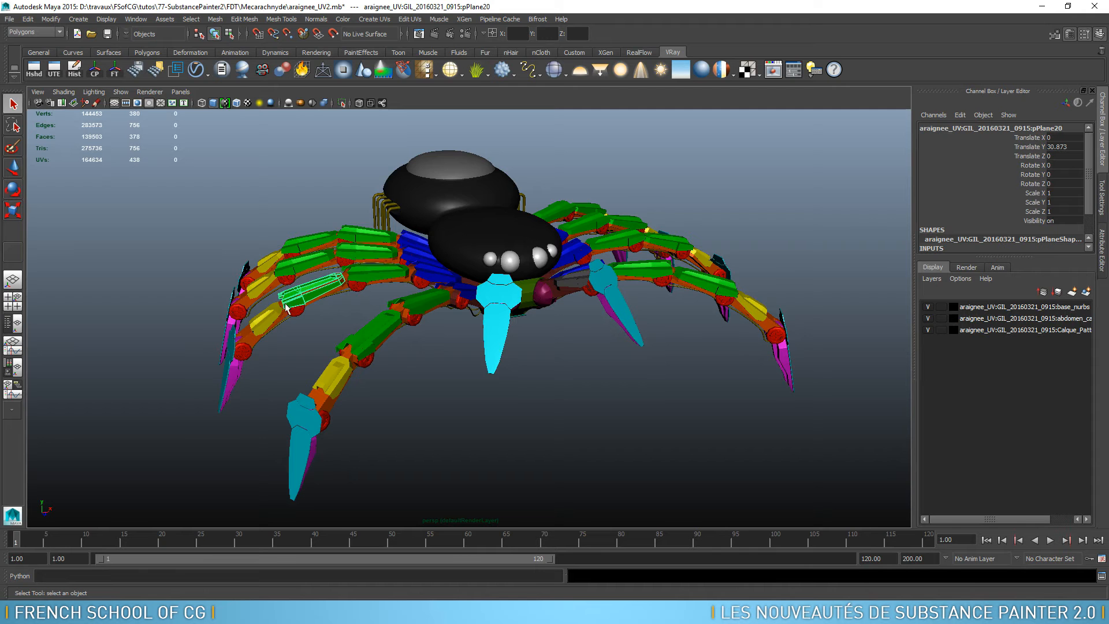
{"action": "left_click", "coordinate": [257, 314]}
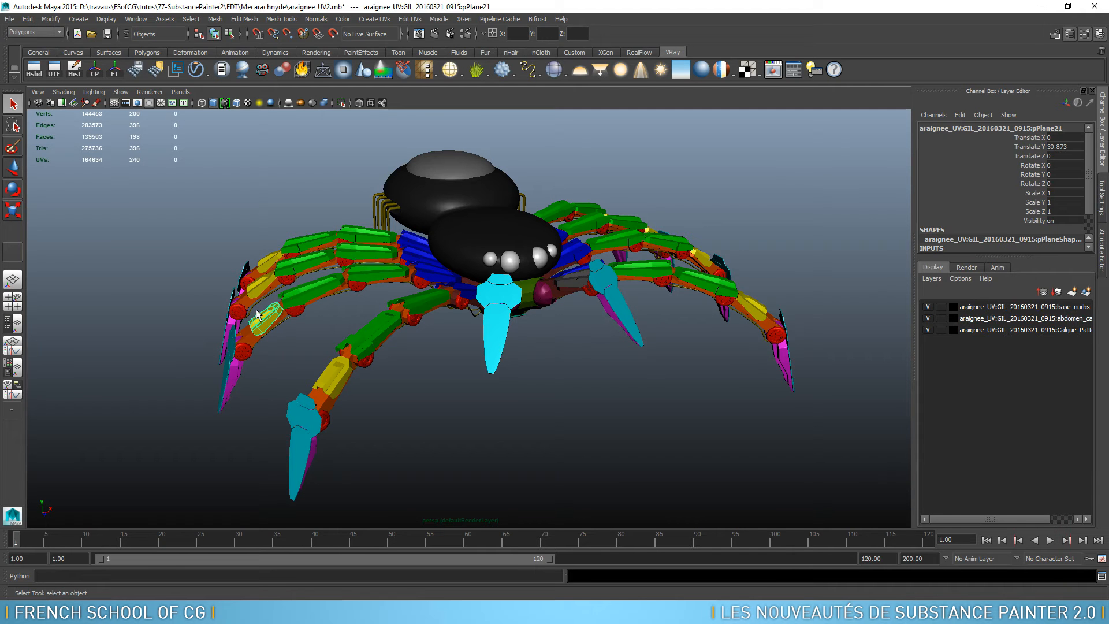
Step: Open the UV Texture Editor for the front leg's yellow plate and turn off its texture image display
{"action": "left_click", "coordinate": [54, 70]}
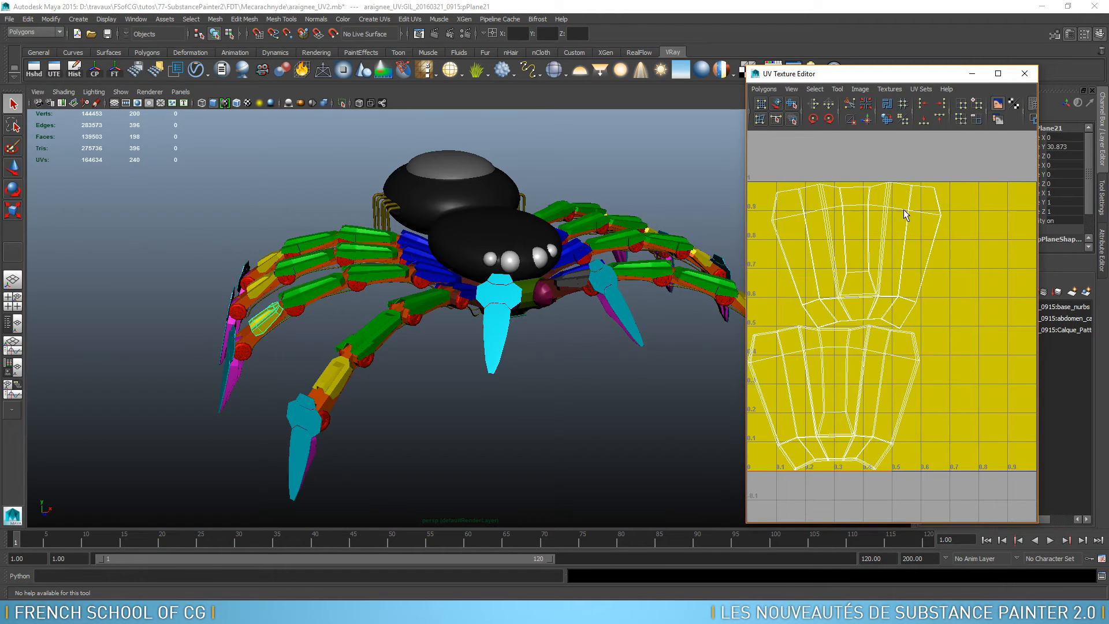
{"action": "left_click", "coordinate": [331, 375]}
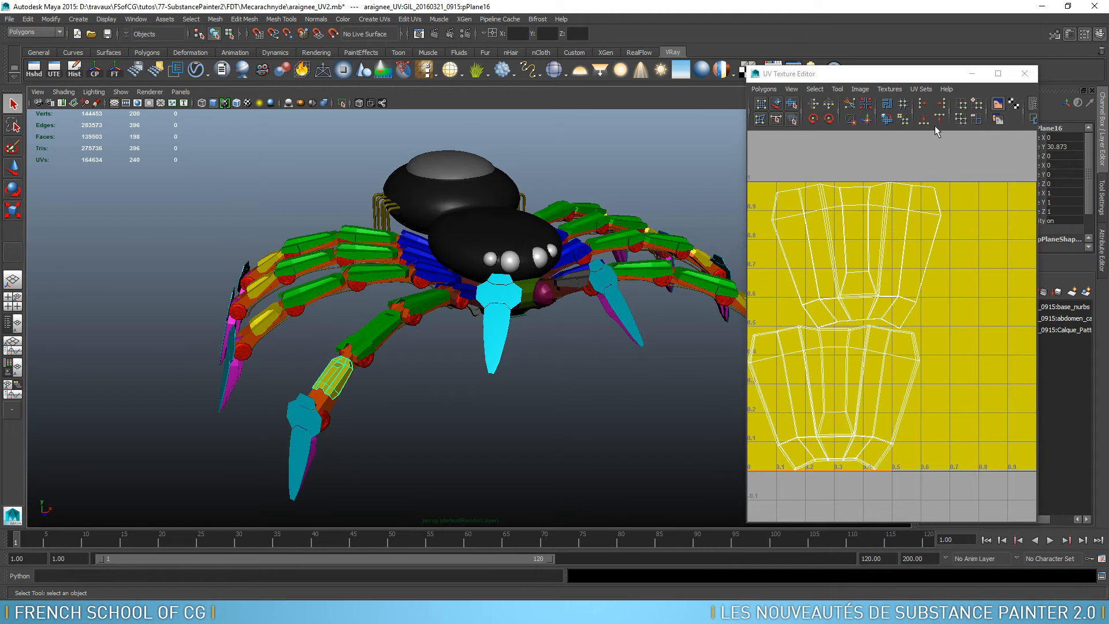
{"action": "left_click", "coordinate": [997, 104]}
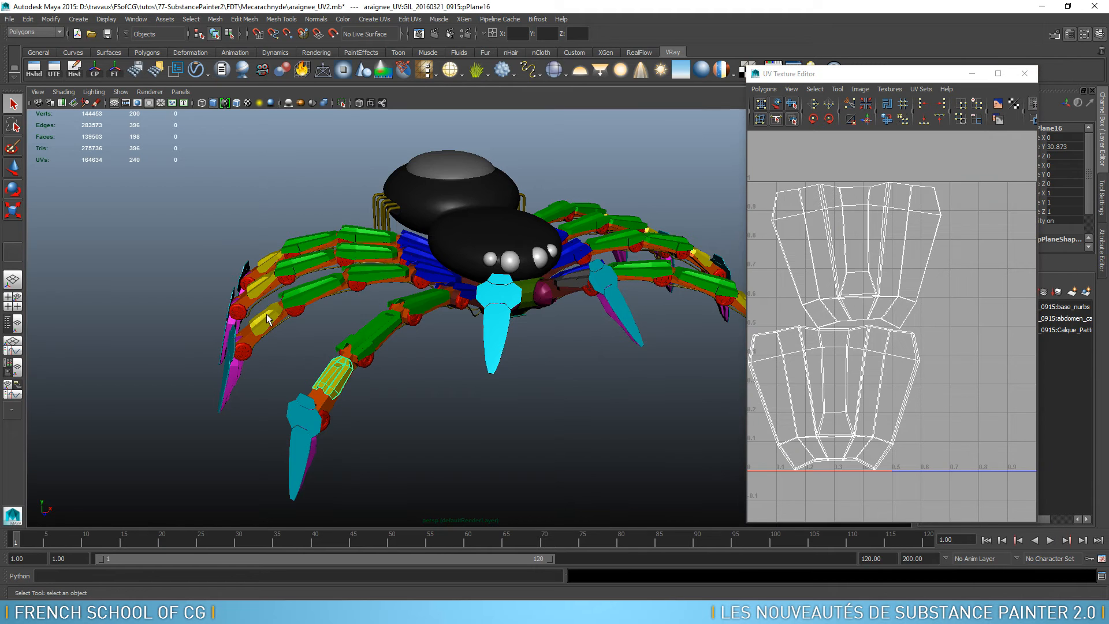
Step: Examine the UV layouts of the green and blue leg plates, the cyan covers and a purple leg tip
{"action": "left_click", "coordinate": [290, 300]}
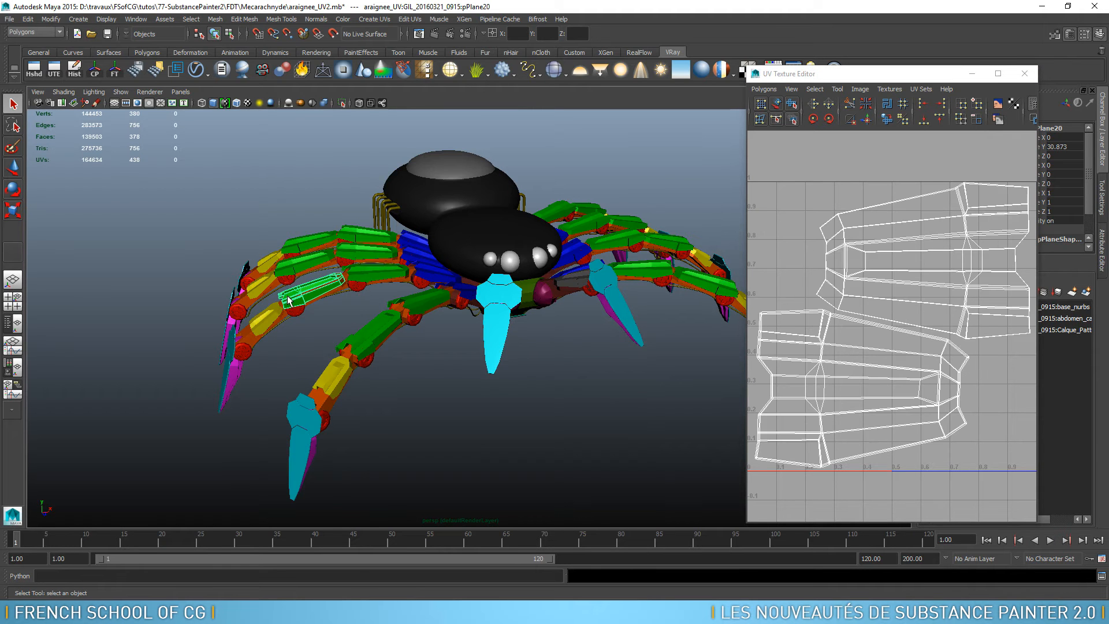
{"action": "left_click", "coordinate": [367, 280]}
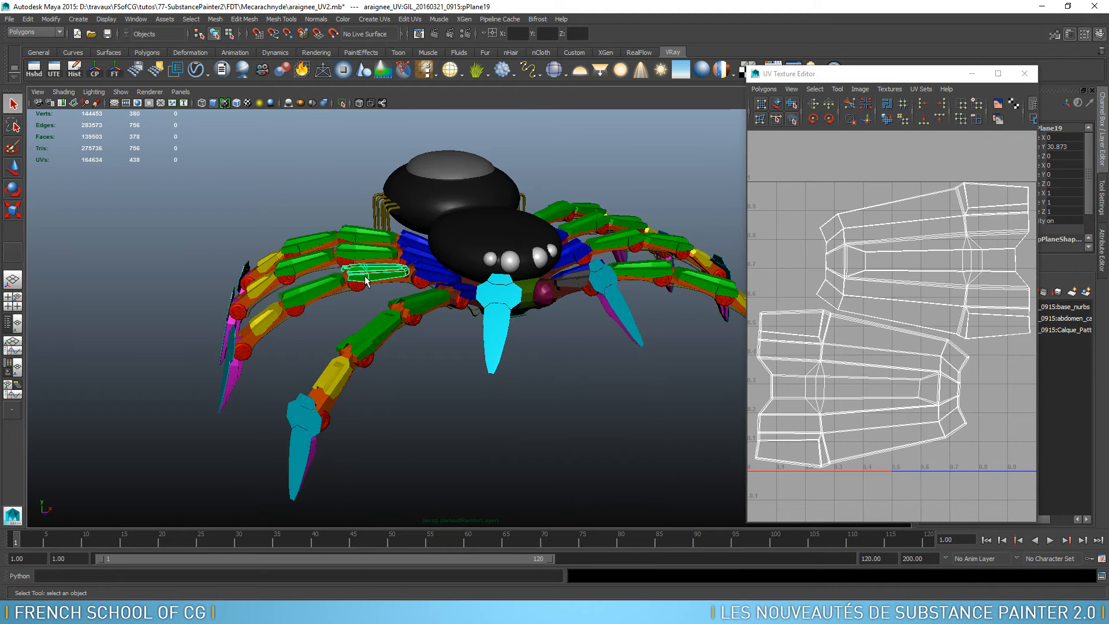
{"action": "left_click", "coordinate": [436, 280]}
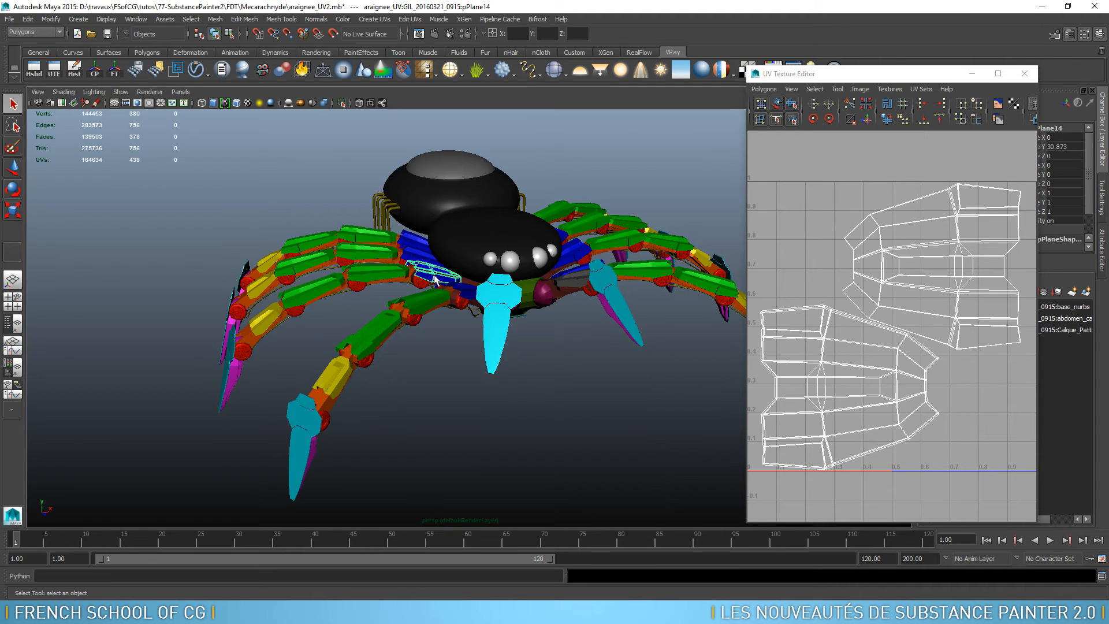
{"action": "left_click", "coordinate": [494, 303]}
{"action": "left_click", "coordinate": [314, 421]}
{"action": "left_click", "coordinate": [314, 450]}
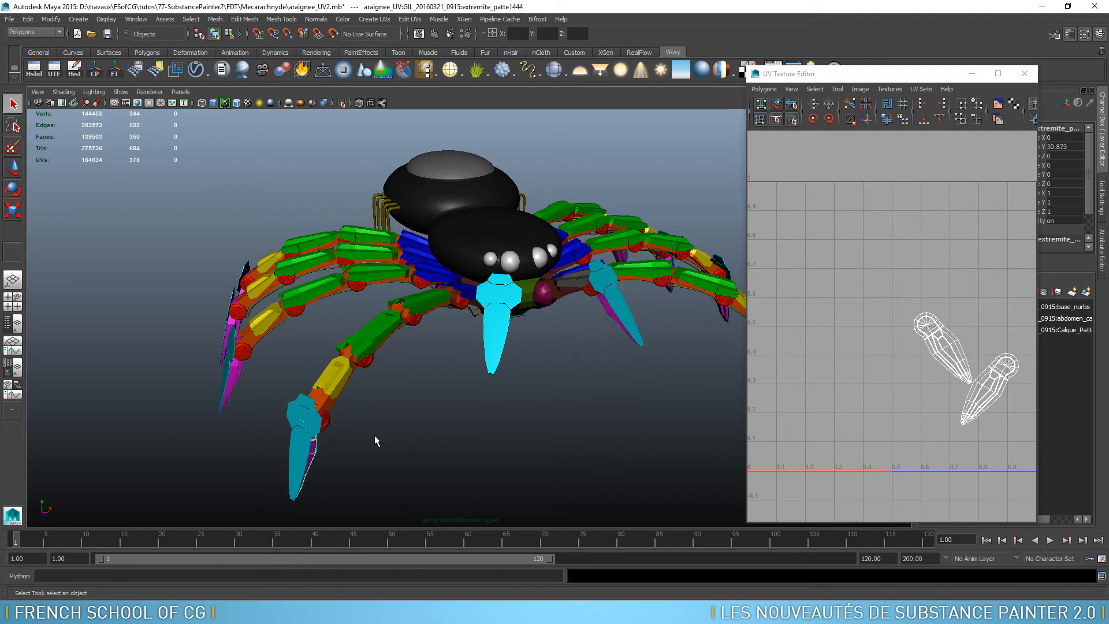
{"action": "left_click_drag", "start_coordinate": [601, 352], "coordinate": [527, 314], "text": "alt"}
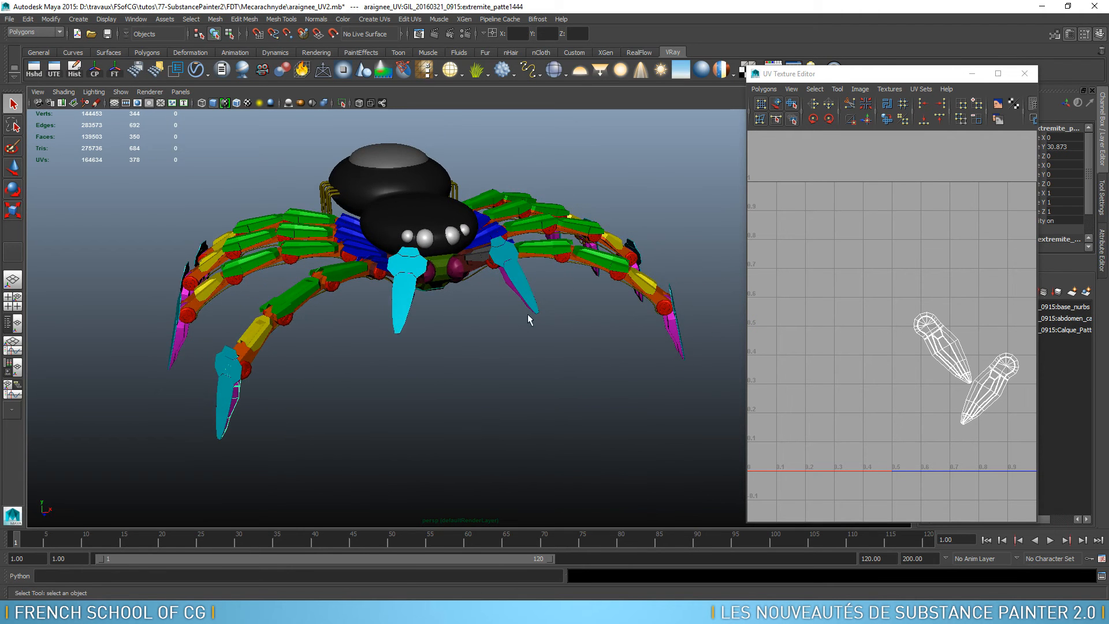
{"action": "left_click", "coordinate": [509, 287]}
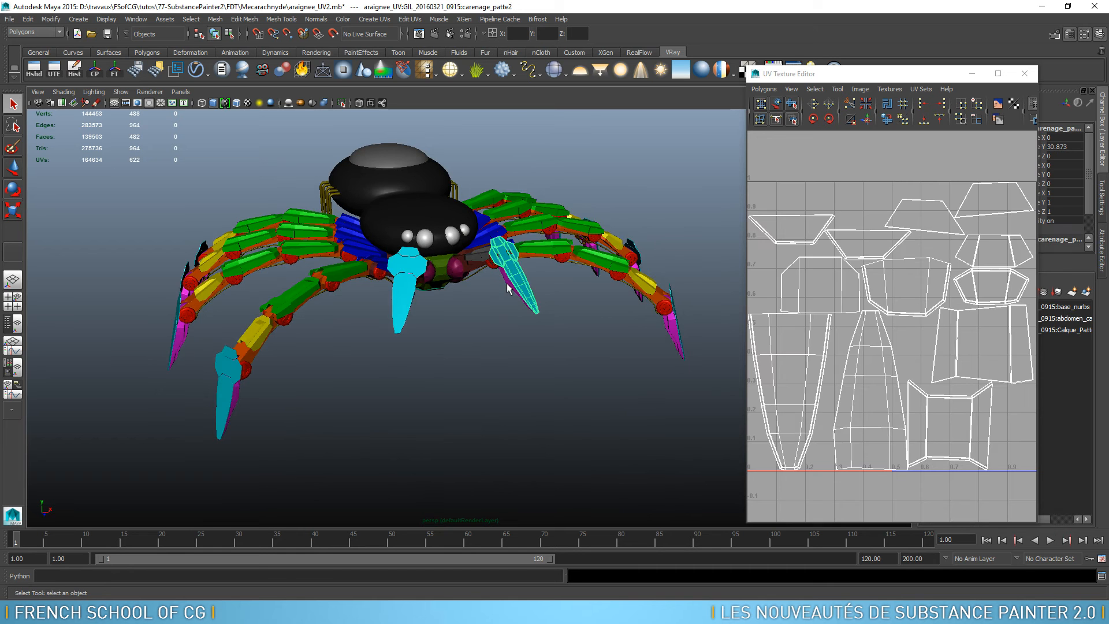
Step: Select all ten purple tips of the legs and front appendages from below to examine their combined UV layout
{"action": "left_click", "coordinate": [509, 287]}
{"action": "left_click_drag", "start_coordinate": [508, 287], "coordinate": [468, 215], "text": "alt"}
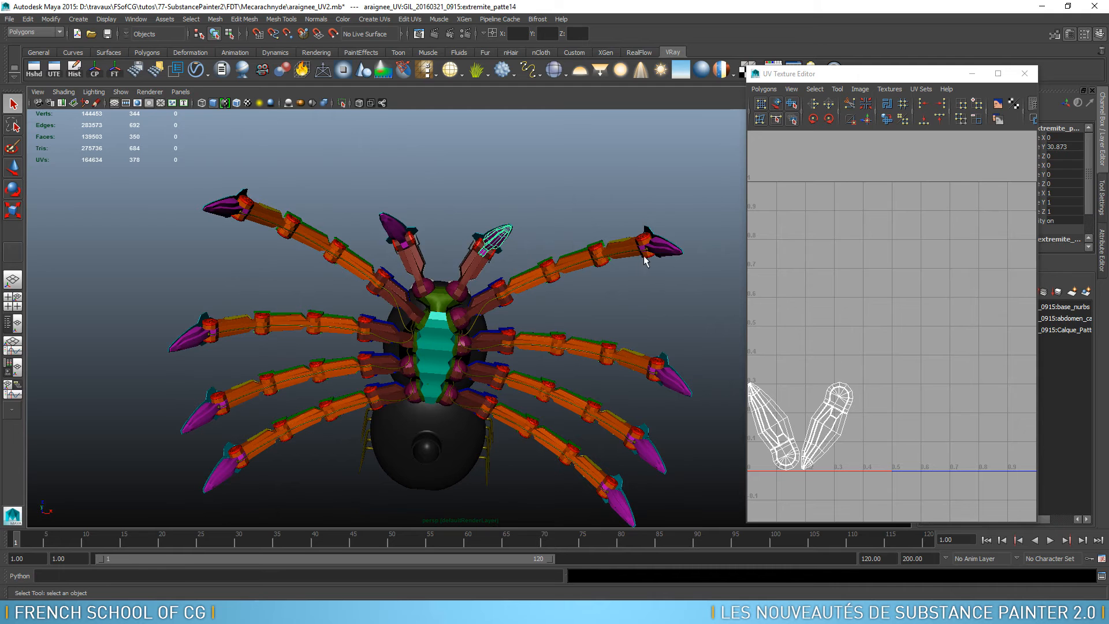
{"action": "left_click", "coordinate": [661, 254], "text": "shift"}
{"action": "left_click", "coordinate": [673, 383], "text": "shift"}
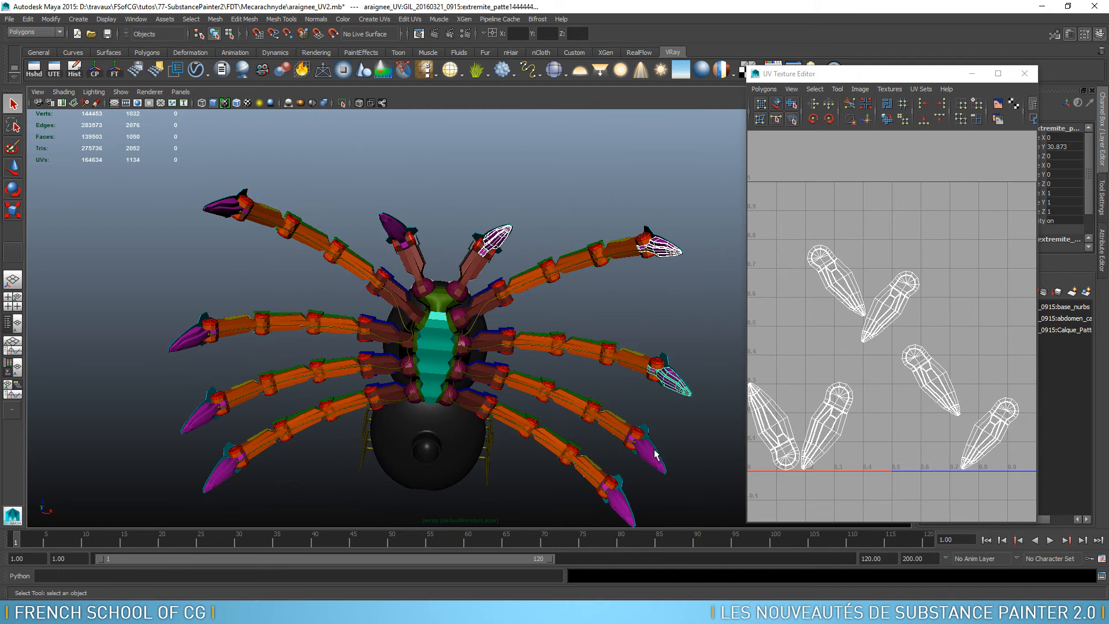
{"action": "left_click", "coordinate": [649, 456], "text": "shift"}
{"action": "left_click", "coordinate": [618, 501], "text": "shift"}
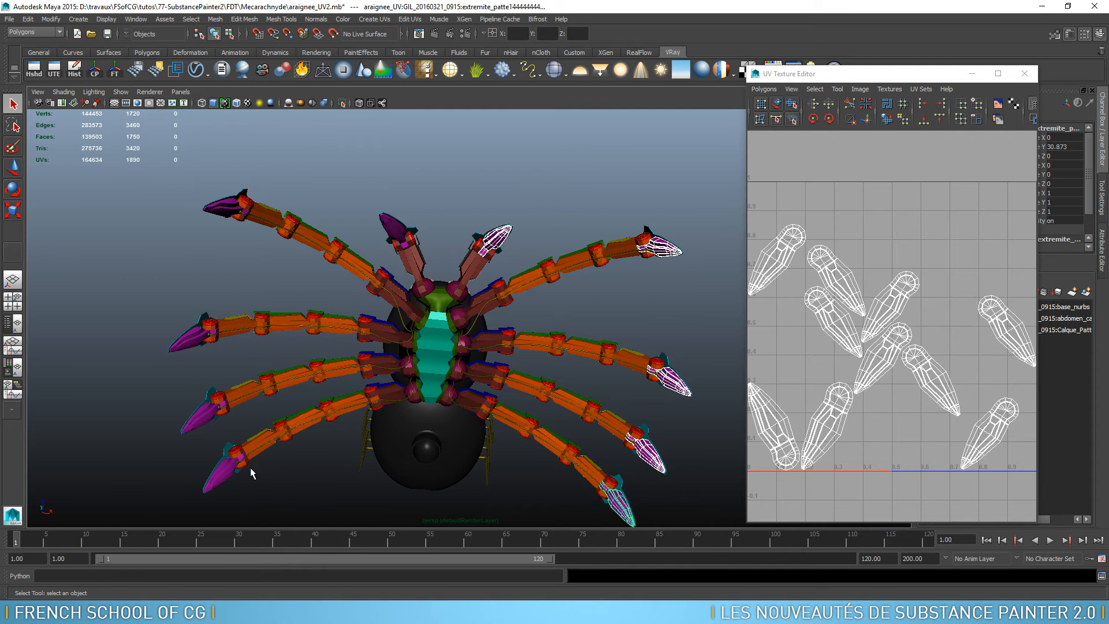
{"action": "left_click", "coordinate": [221, 473], "text": "shift"}
{"action": "left_click", "coordinate": [207, 411], "text": "shift"}
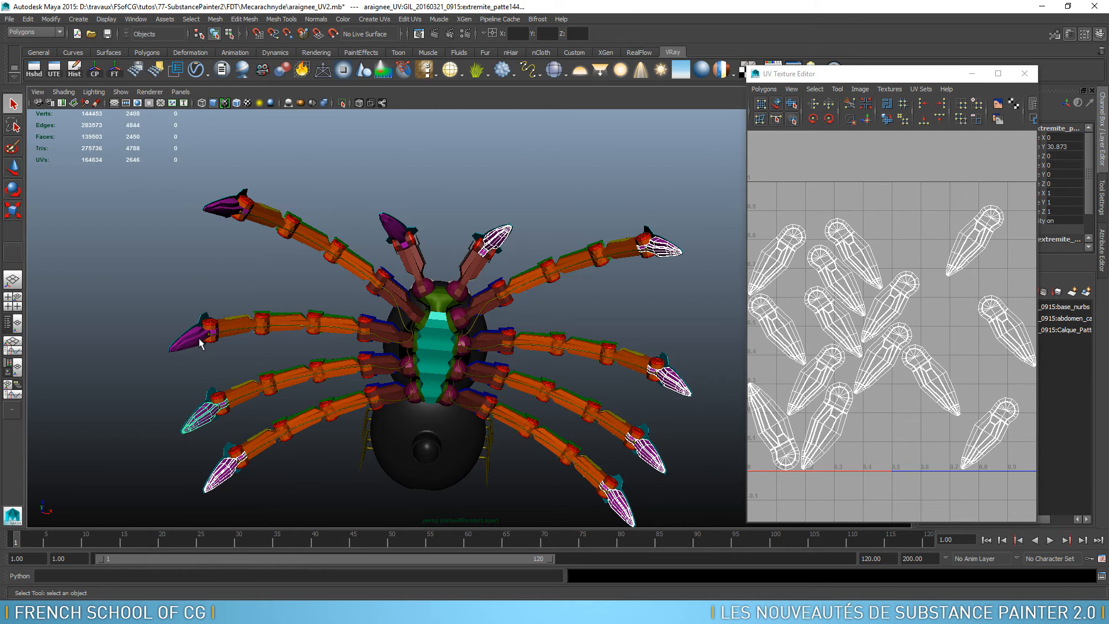
{"action": "left_click", "coordinate": [201, 343], "text": "shift"}
{"action": "left_click", "coordinate": [231, 206], "text": "shift"}
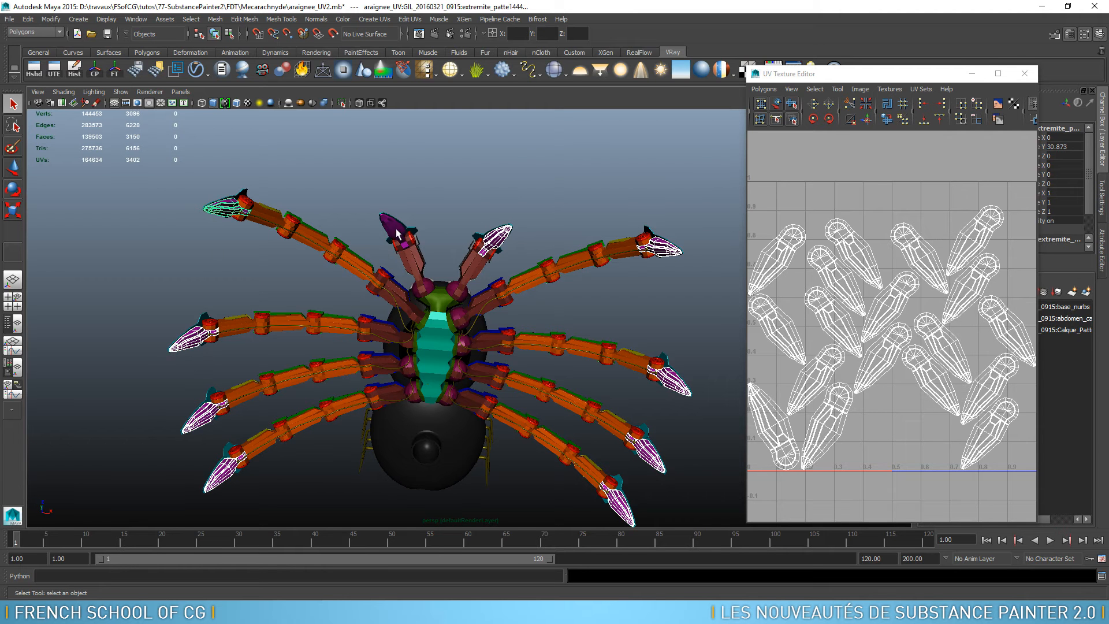
{"action": "left_click", "coordinate": [396, 233], "text": "shift"}
Step: Select the spider's black body and examine its UV layout
{"action": "left_click_drag", "start_coordinate": [477, 324], "coordinate": [516, 344], "text": "alt"}
{"action": "left_click", "coordinate": [429, 208]}
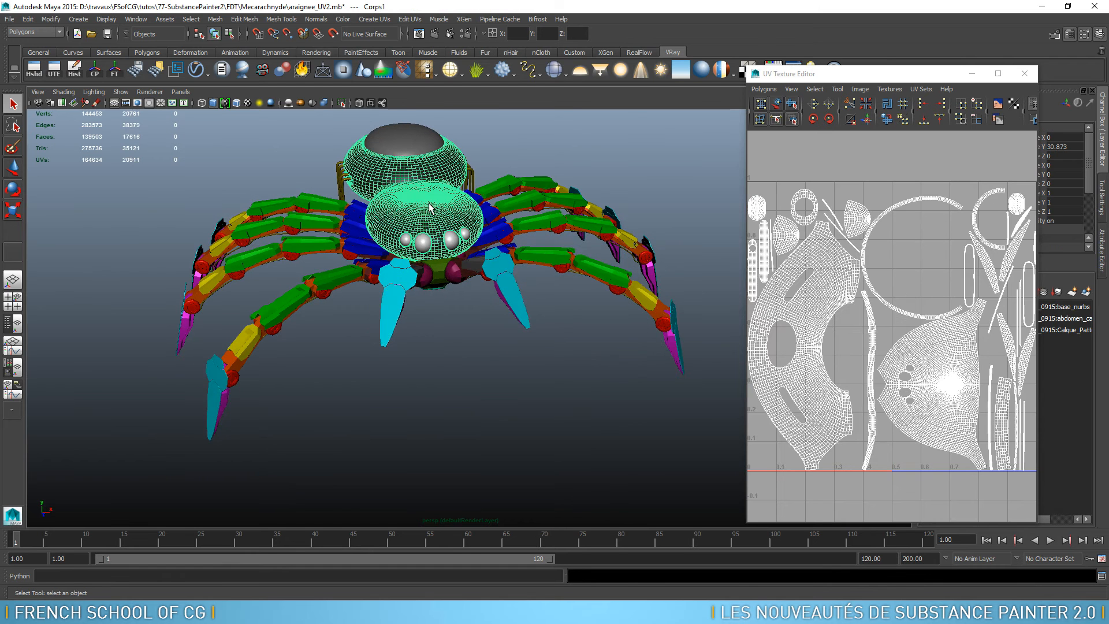
{"action": "left_click_drag", "start_coordinate": [520, 335], "coordinate": [536, 328], "text": "alt"}
{"action": "scroll", "coordinate": [549, 346], "scroll_direction": "up", "scroll_amount": 1}
{"action": "scroll", "coordinate": [564, 377], "scroll_direction": "up", "scroll_amount": 2}
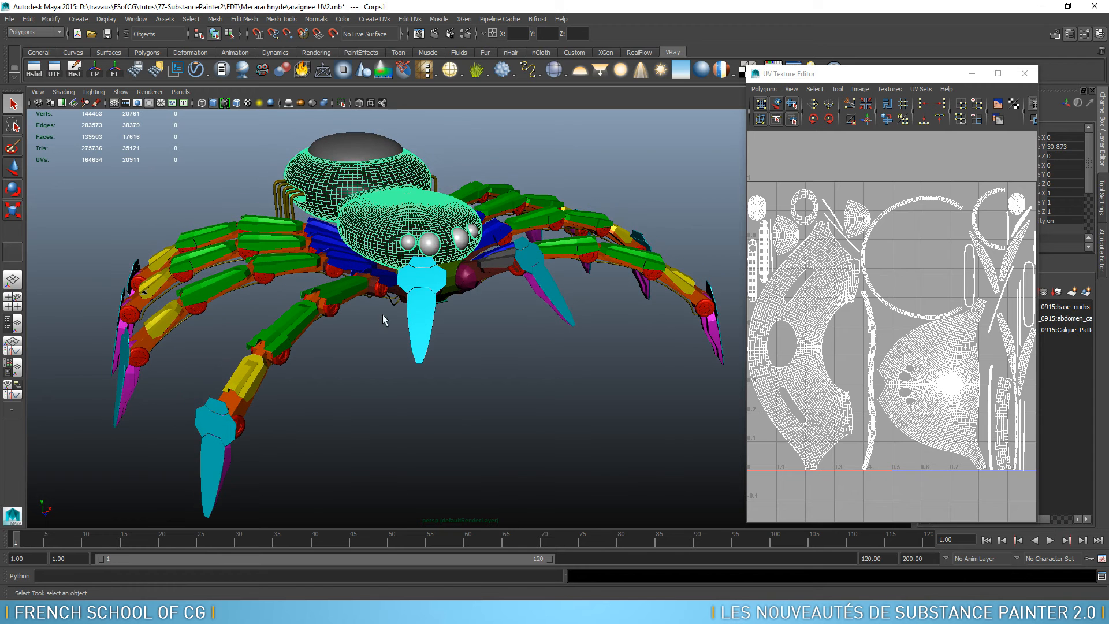
Step: Compare the UV layouts of the four green plates on the two foremost legs of one side
{"action": "left_click", "coordinate": [348, 295]}
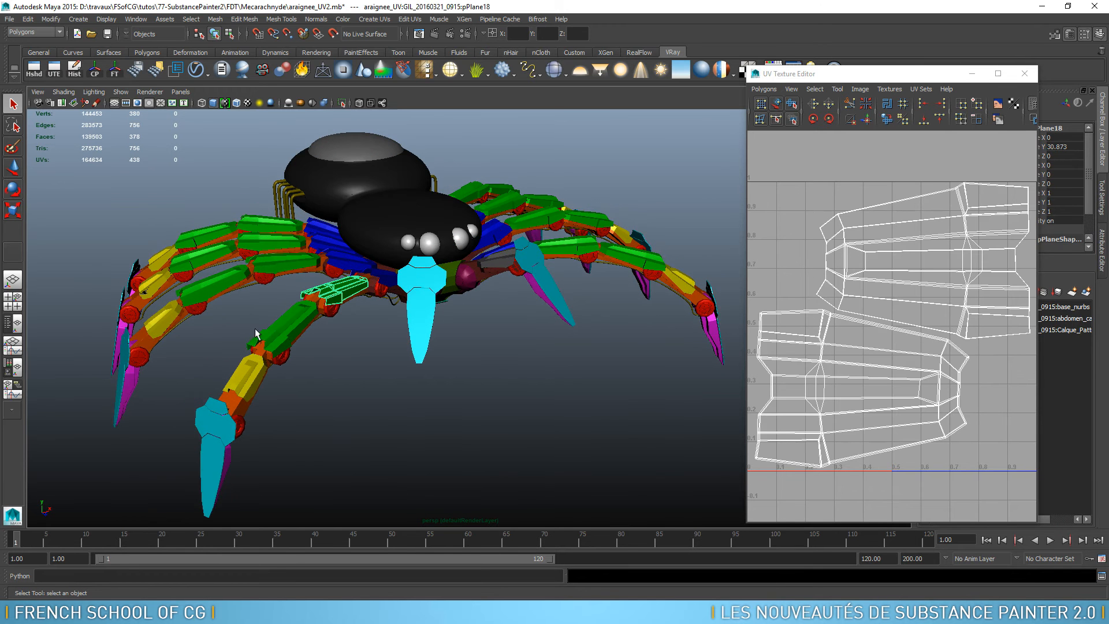
{"action": "left_click", "coordinate": [280, 333]}
{"action": "left_click", "coordinate": [280, 260]}
{"action": "left_click", "coordinate": [213, 286]}
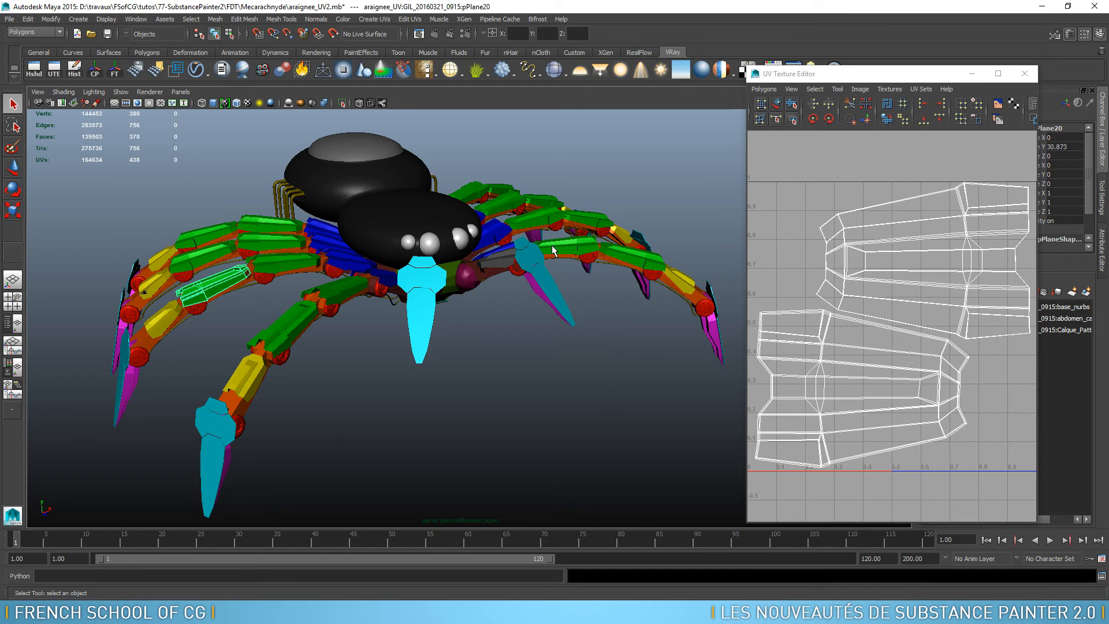
Step: Compare the UV layouts of the blue, green and yellow plates on the opposite side's two foremost legs
{"action": "left_click_drag", "start_coordinate": [632, 320], "coordinate": [597, 354], "text": "alt"}
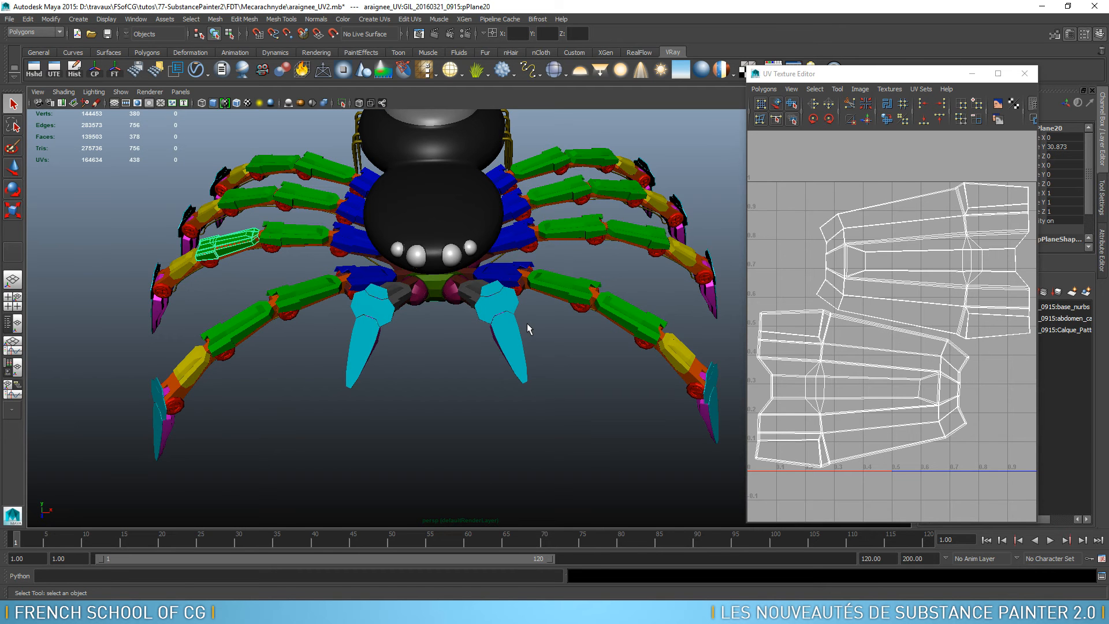
{"action": "left_click_drag", "start_coordinate": [527, 328], "coordinate": [555, 327], "text": "alt"}
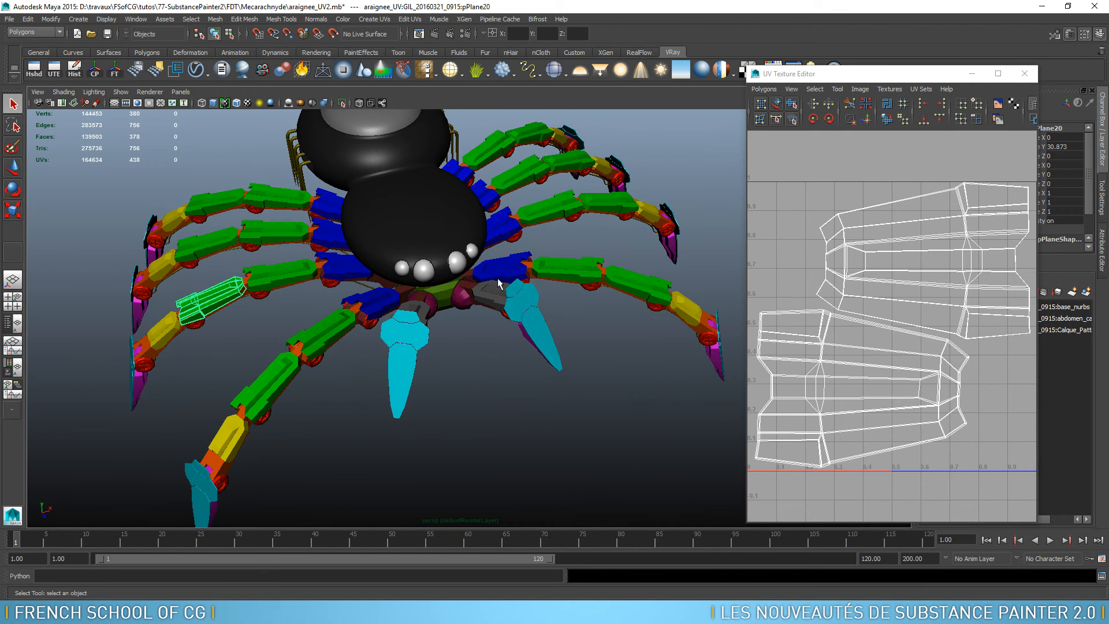
{"action": "left_click_drag", "start_coordinate": [608, 382], "coordinate": [521, 297], "text": "alt"}
{"action": "left_click", "coordinate": [511, 290]}
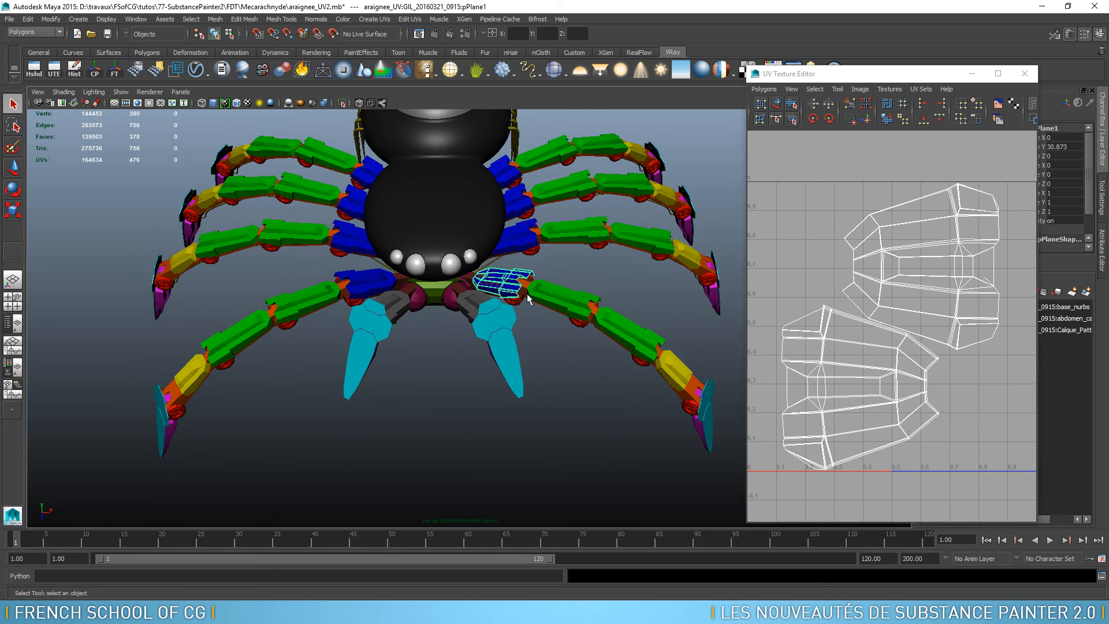
{"action": "left_click", "coordinate": [564, 302]}
{"action": "left_click", "coordinate": [641, 329]}
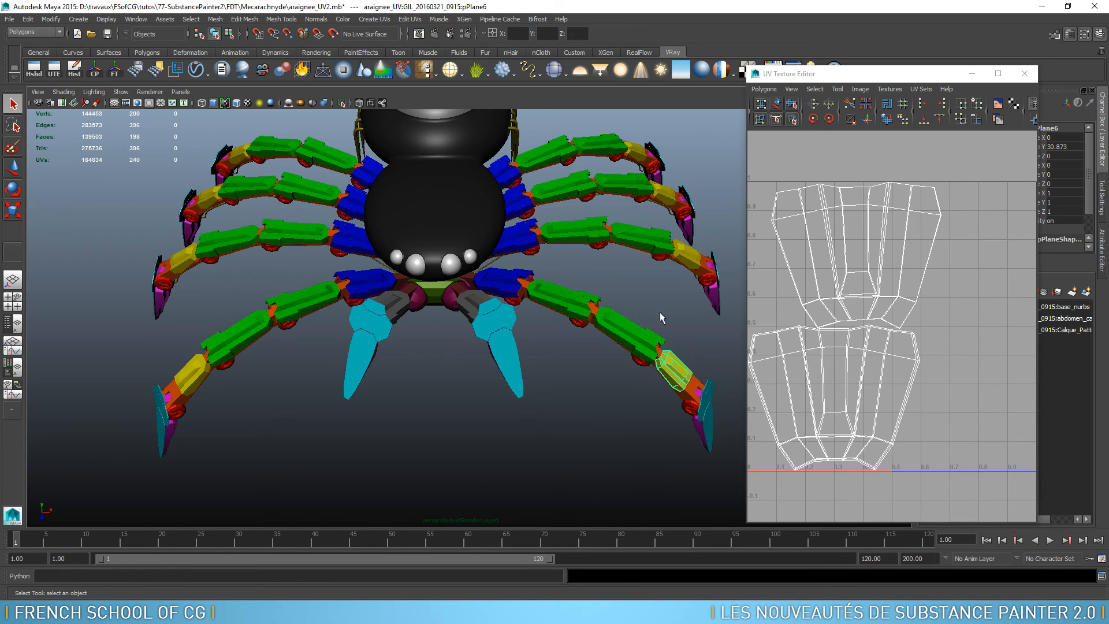
{"action": "left_click", "coordinate": [530, 237]}
{"action": "left_click", "coordinate": [550, 235]}
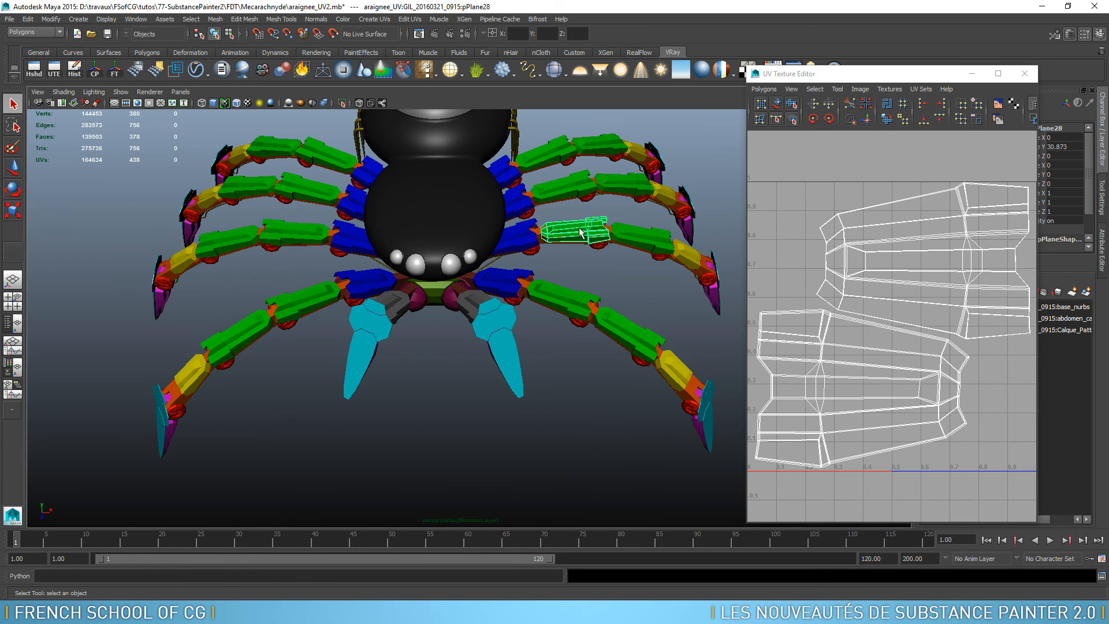
Step: Compare the UV layouts of the green, yellow and blue plates on the three rear legs of this side
{"action": "left_click", "coordinate": [653, 236]}
{"action": "left_click", "coordinate": [688, 254]}
{"action": "left_click", "coordinate": [522, 207]}
{"action": "left_click", "coordinate": [575, 189]}
{"action": "left_click", "coordinate": [617, 183]}
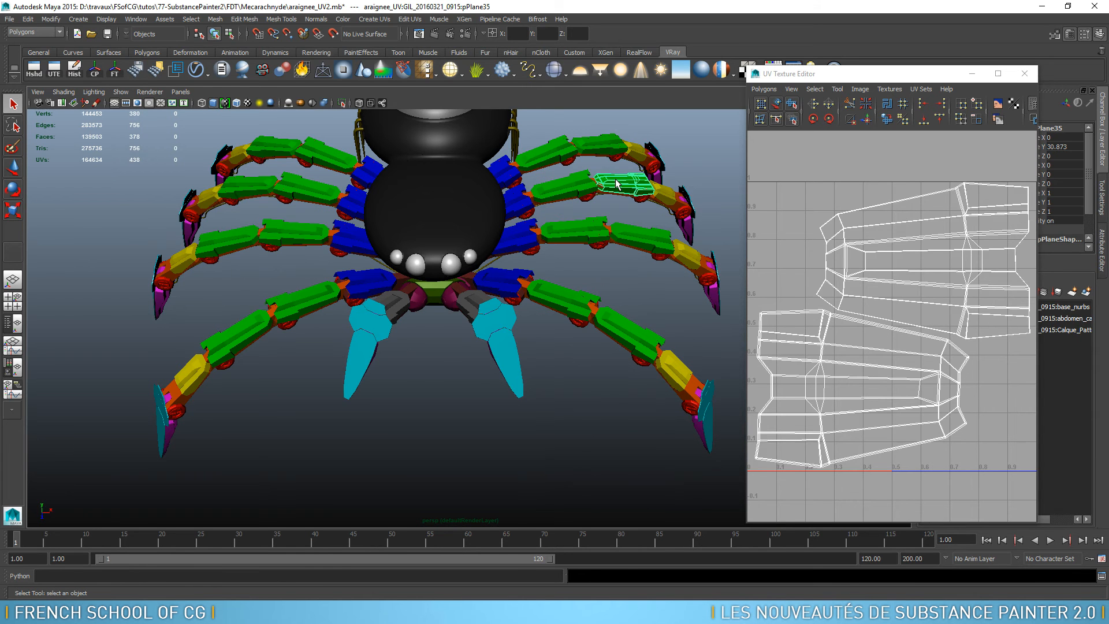
{"action": "left_click", "coordinate": [616, 151]}
{"action": "left_click", "coordinate": [553, 155]}
Step: Compare the UV layouts of the blue base plates on the rearmost and foremost legs of this side
{"action": "left_click_drag", "start_coordinate": [596, 376], "coordinate": [619, 370], "text": "alt"}
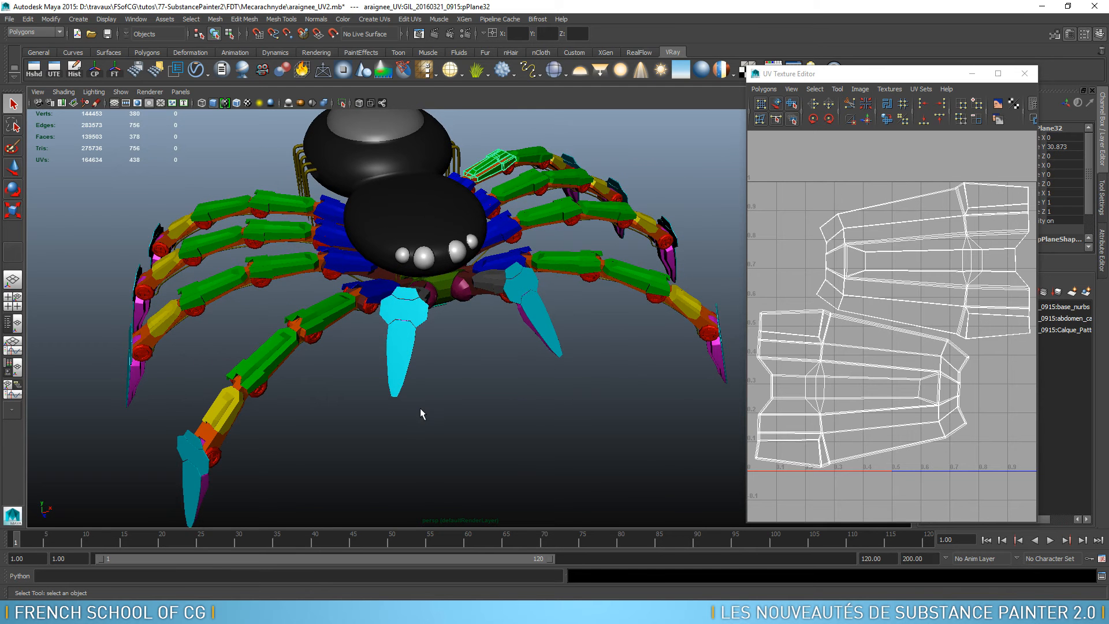
{"action": "left_click", "coordinate": [468, 182]}
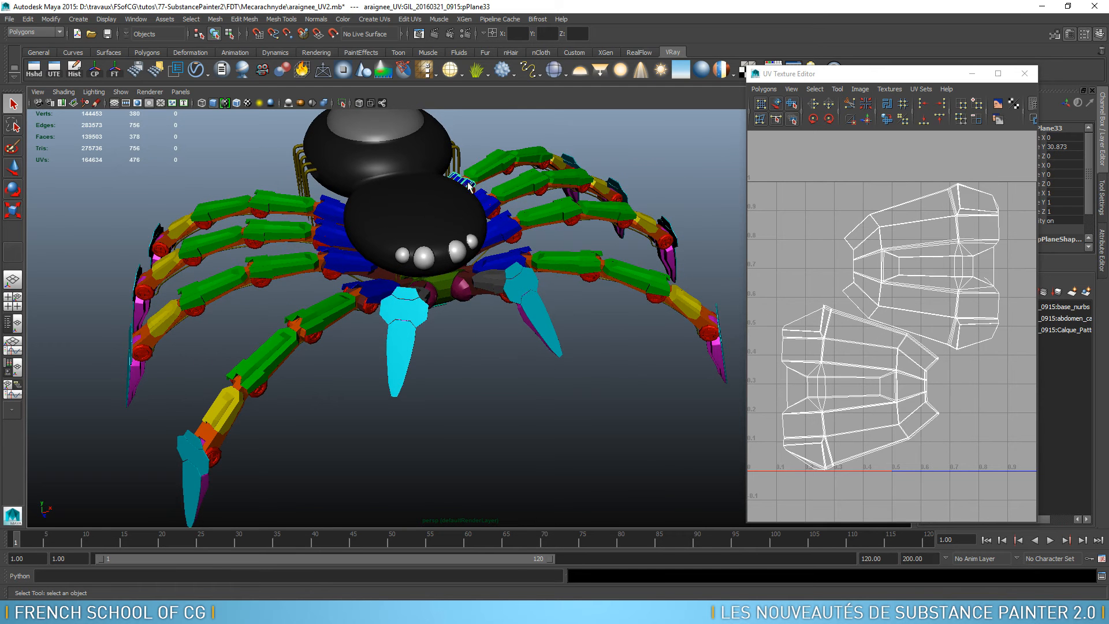
{"action": "left_click", "coordinate": [504, 262]}
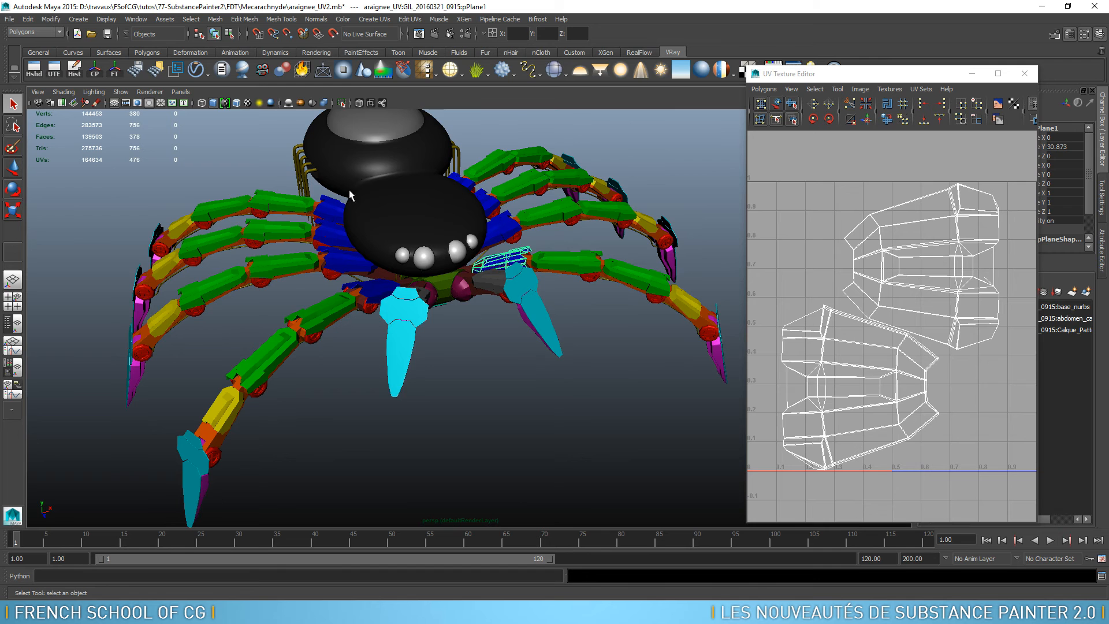
{"action": "left_click", "coordinate": [464, 186]}
{"action": "left_click", "coordinate": [464, 185]}
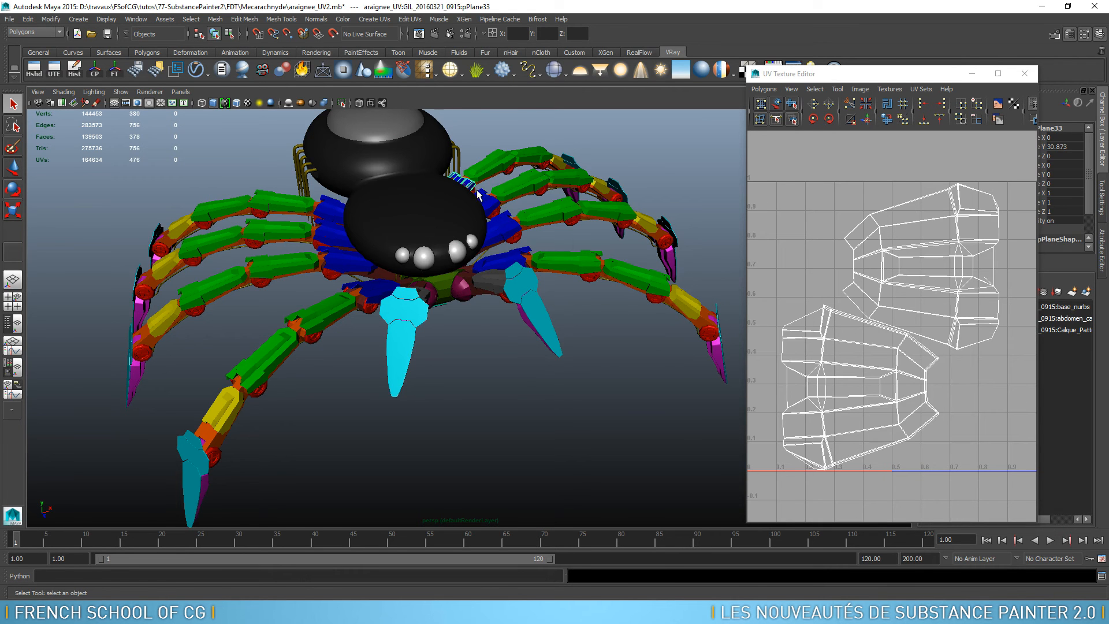
{"action": "left_click", "coordinate": [517, 263]}
Step: Select the whole spider and export the selection as FBX, overwriting Mecarachnyde2.fbx
{"action": "left_click_drag", "start_coordinate": [517, 263], "coordinate": [594, 359], "text": "alt"}
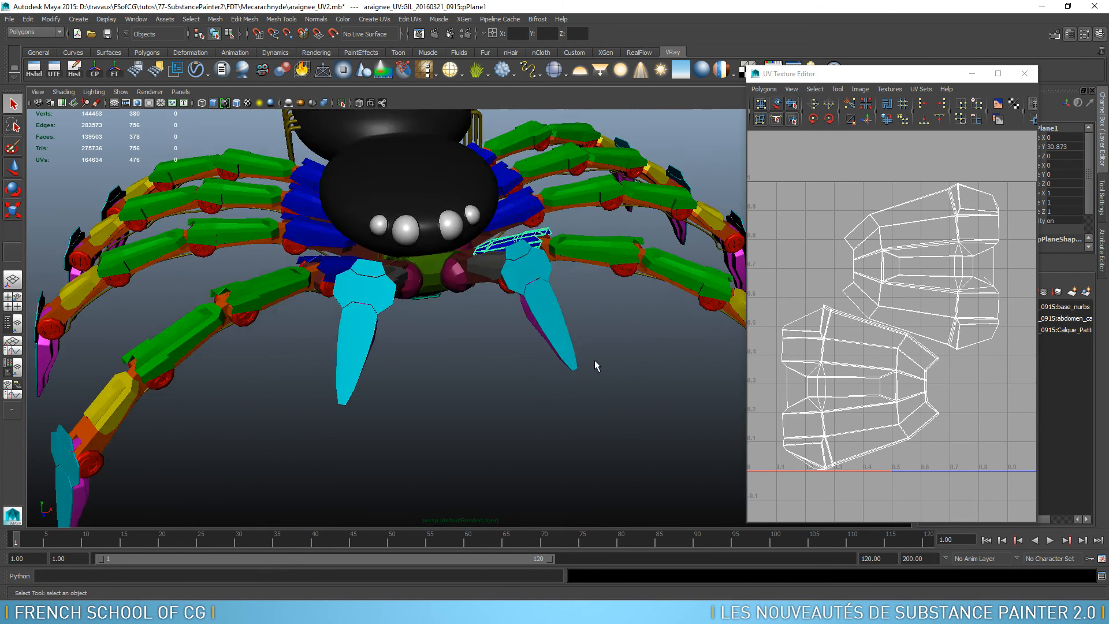
{"action": "right_click_drag", "start_coordinate": [639, 360], "coordinate": [285, 366], "text": "alt"}
{"action": "left_click_drag", "start_coordinate": [235, 157], "coordinate": [677, 425]}
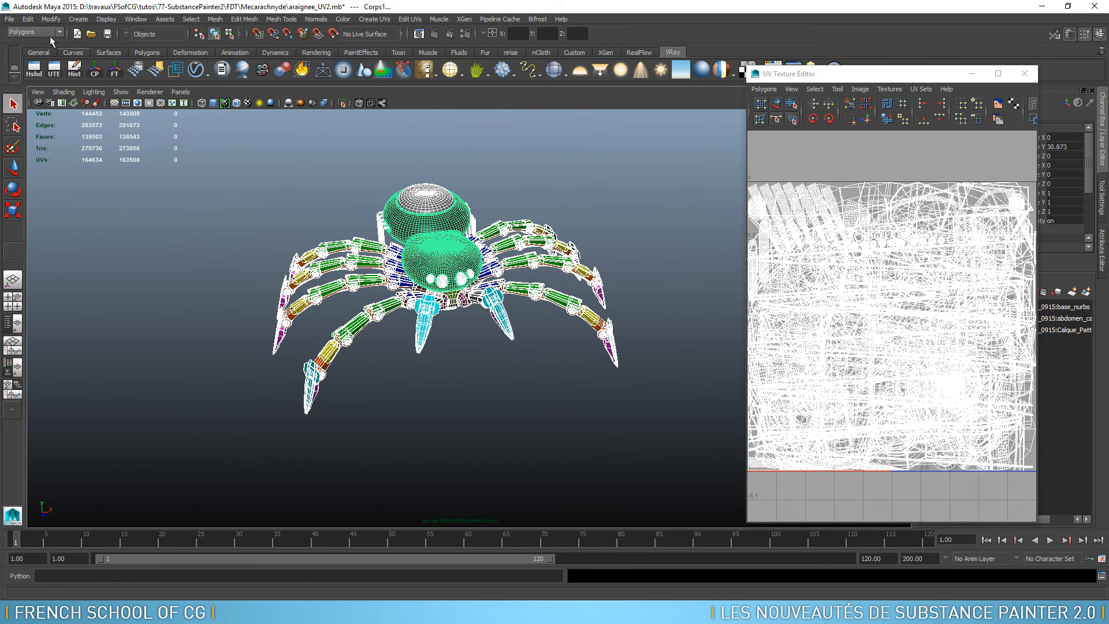
{"action": "left_click", "coordinate": [9, 19]}
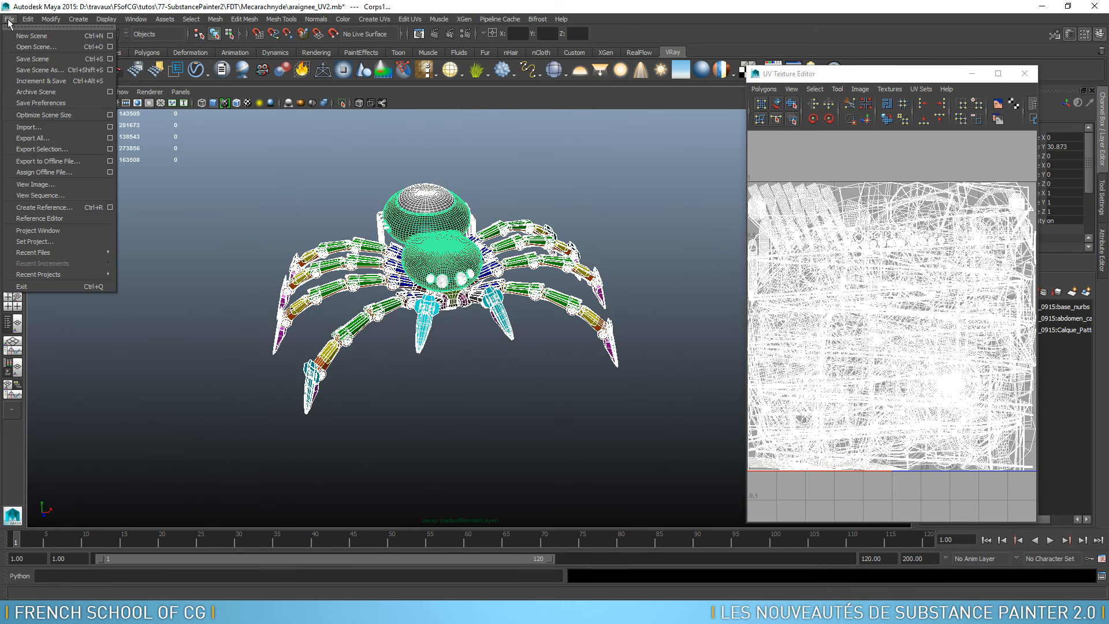
{"action": "left_click", "coordinate": [44, 148]}
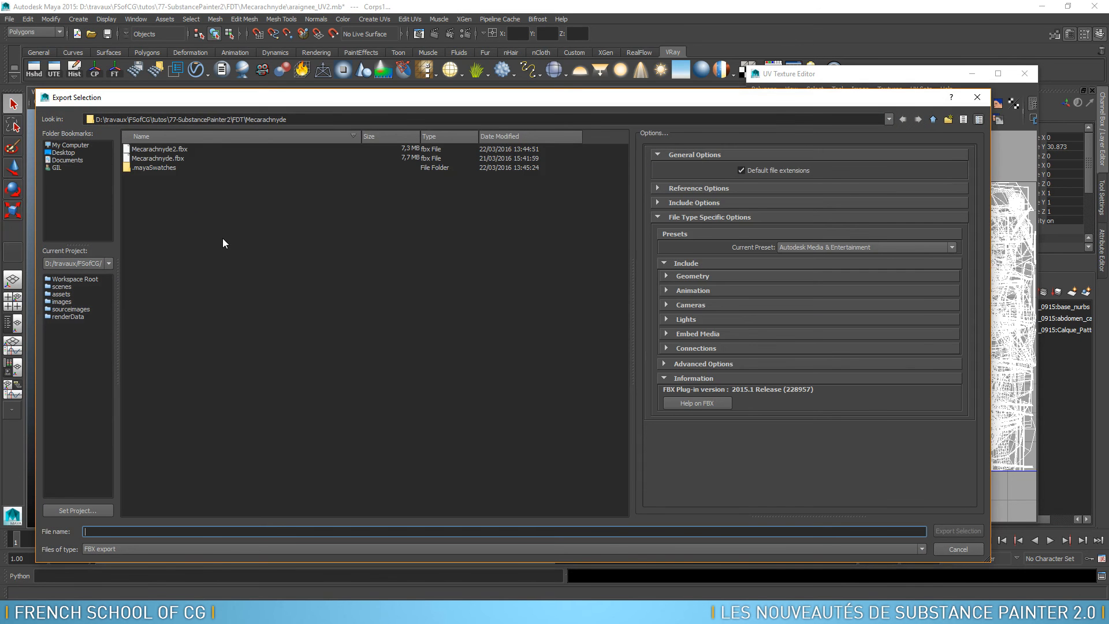
{"action": "left_click", "coordinate": [189, 150]}
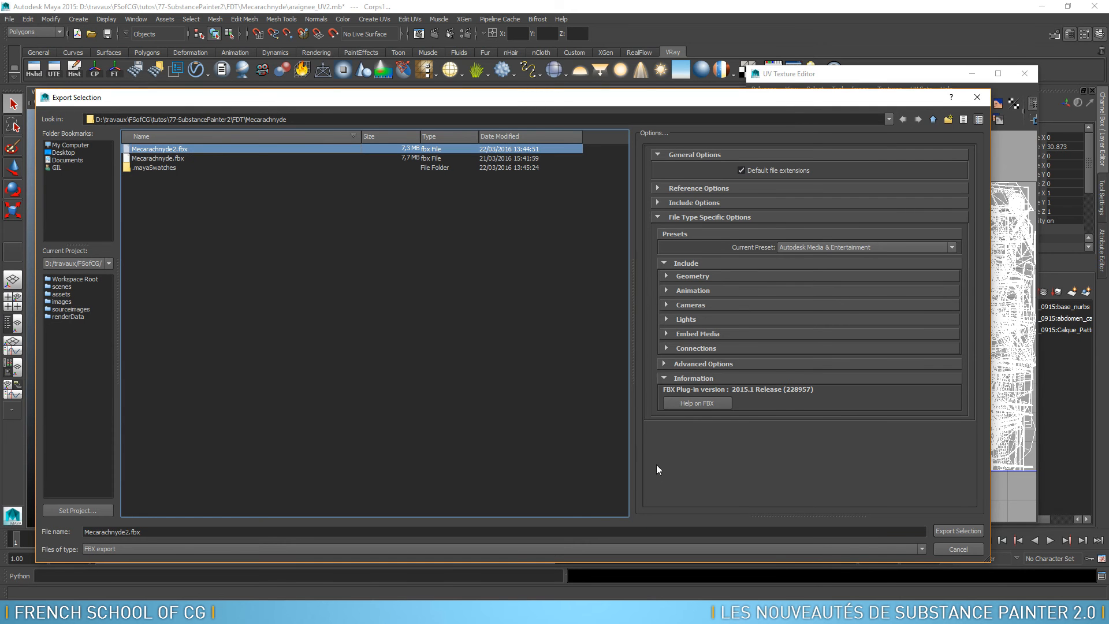
{"action": "left_click", "coordinate": [958, 530]}
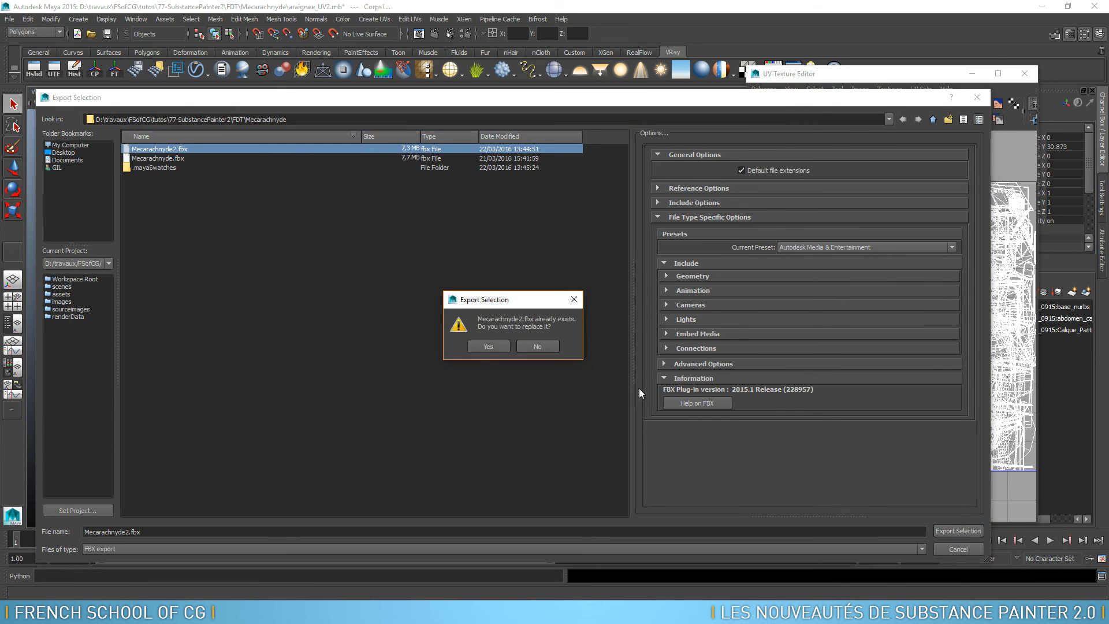
{"action": "left_click", "coordinate": [489, 346]}
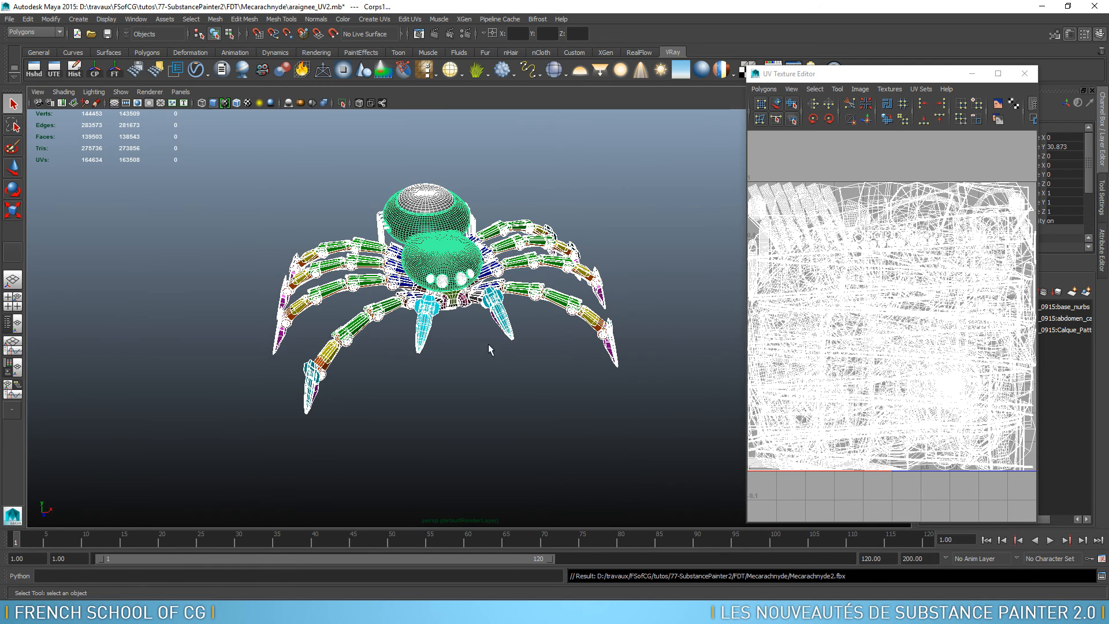
Step: Switch to the other Maya session with araignee_UV.mb and show the selected green plates in the UV Texture Editor
{"action": "mouse_move", "coordinate": [657, 613]}
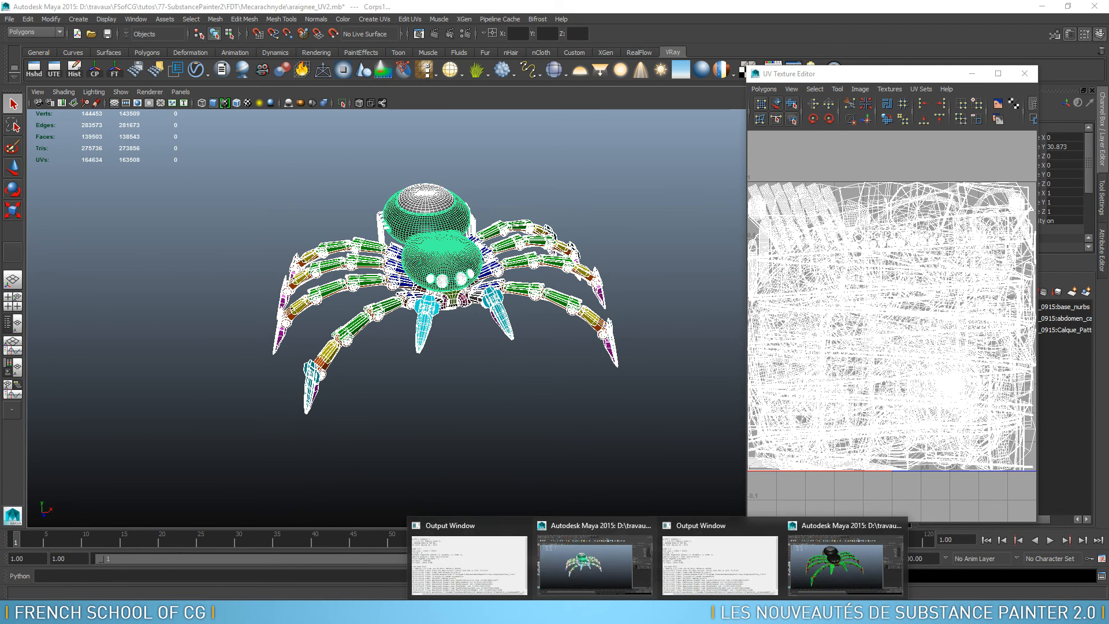
{"action": "left_click", "coordinate": [846, 562]}
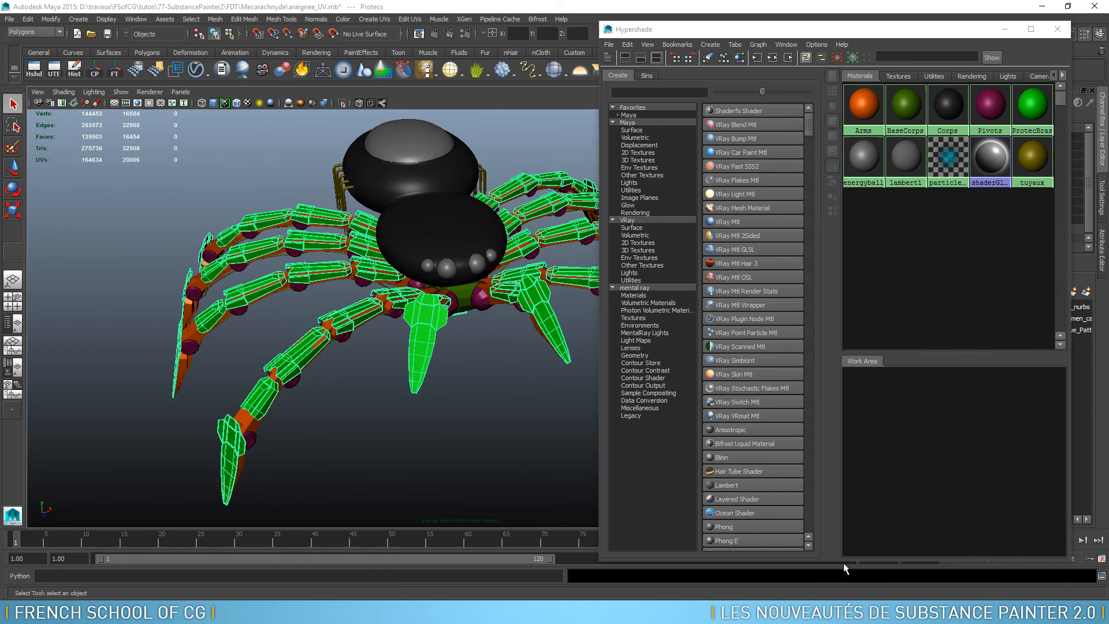
{"action": "left_click_drag", "start_coordinate": [509, 404], "coordinate": [446, 396], "text": "alt"}
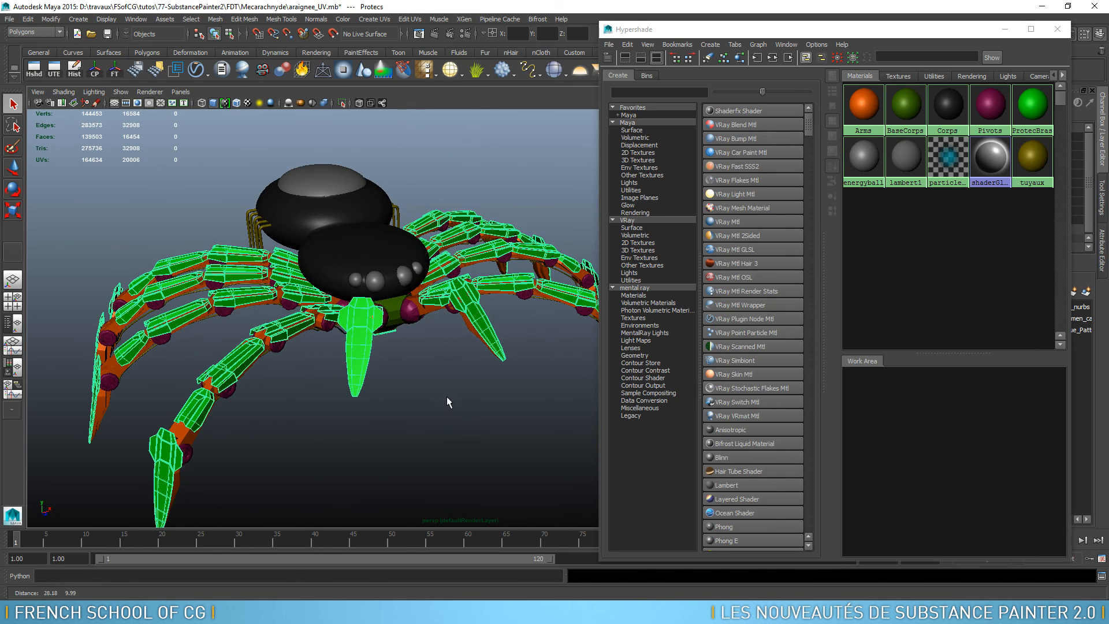
{"action": "left_click", "coordinate": [448, 373]}
{"action": "left_click", "coordinate": [478, 319]}
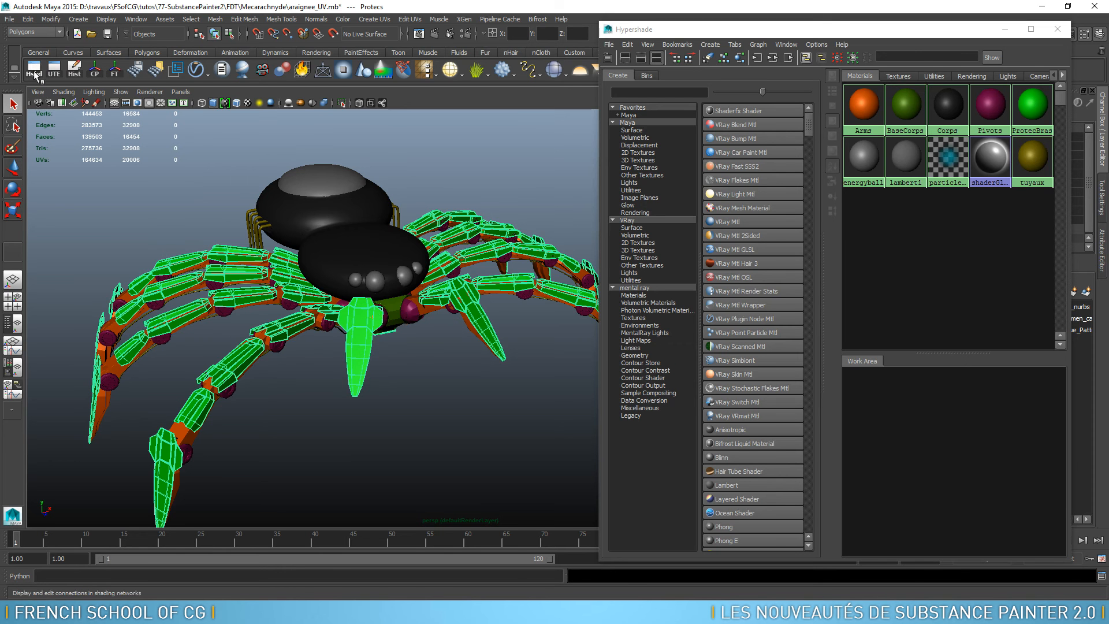
{"action": "left_click", "coordinate": [53, 70]}
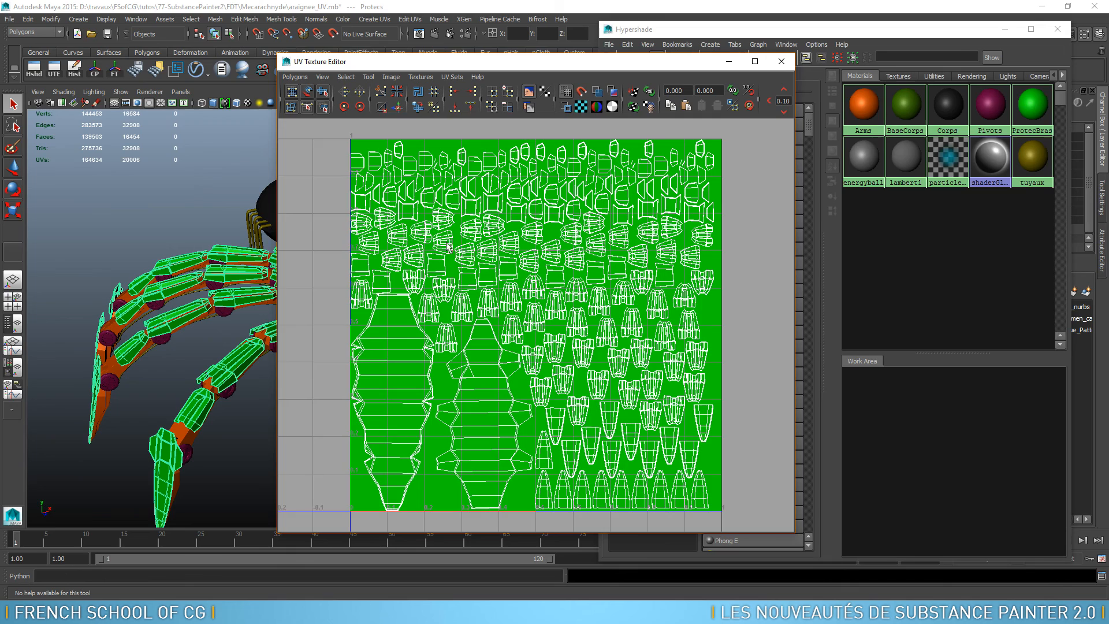
Step: Examine the green plates' separate UV shells up close and as a whole, hiding the texture image behind them
{"action": "scroll", "coordinate": [519, 314], "scroll_direction": "up", "scroll_amount": 3}
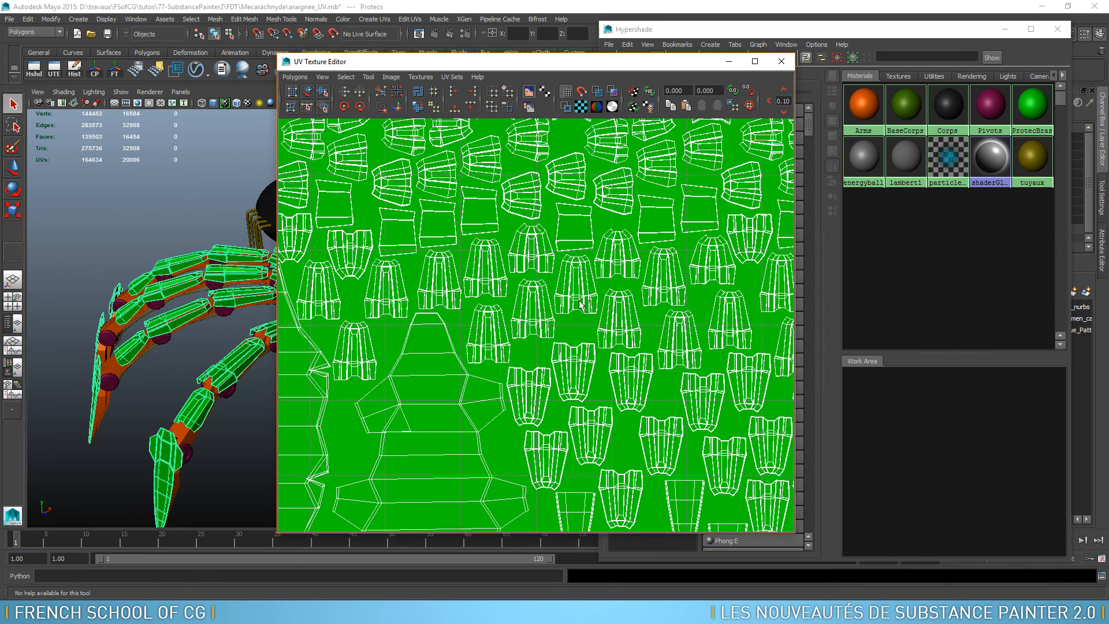
{"action": "scroll", "coordinate": [558, 301], "scroll_direction": "up", "scroll_amount": 3}
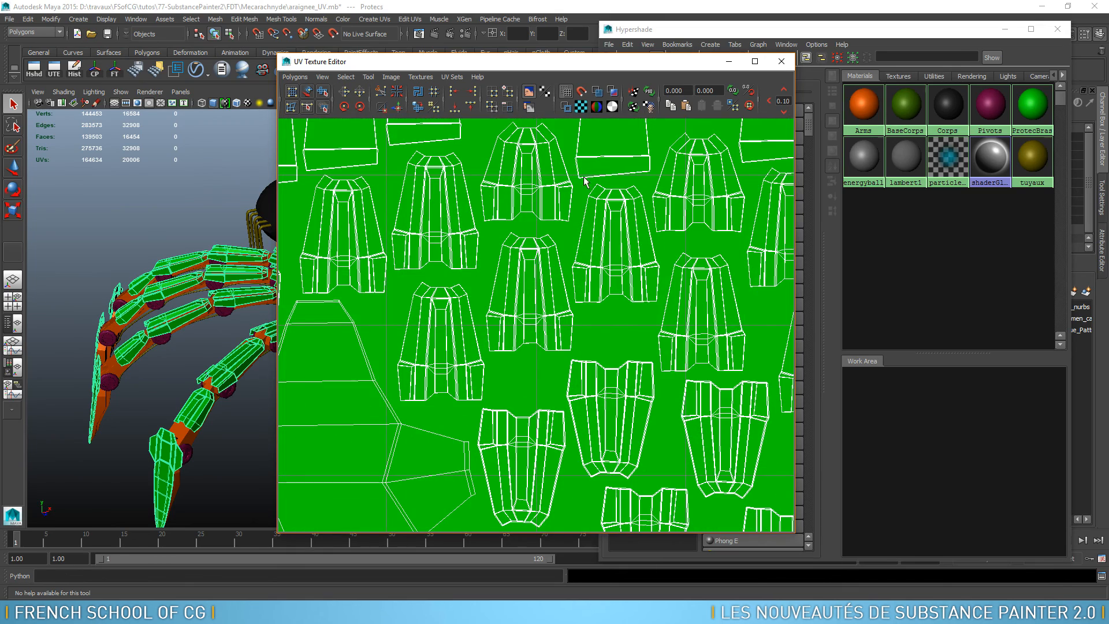
{"action": "scroll", "coordinate": [693, 298], "scroll_direction": "down", "scroll_amount": 4}
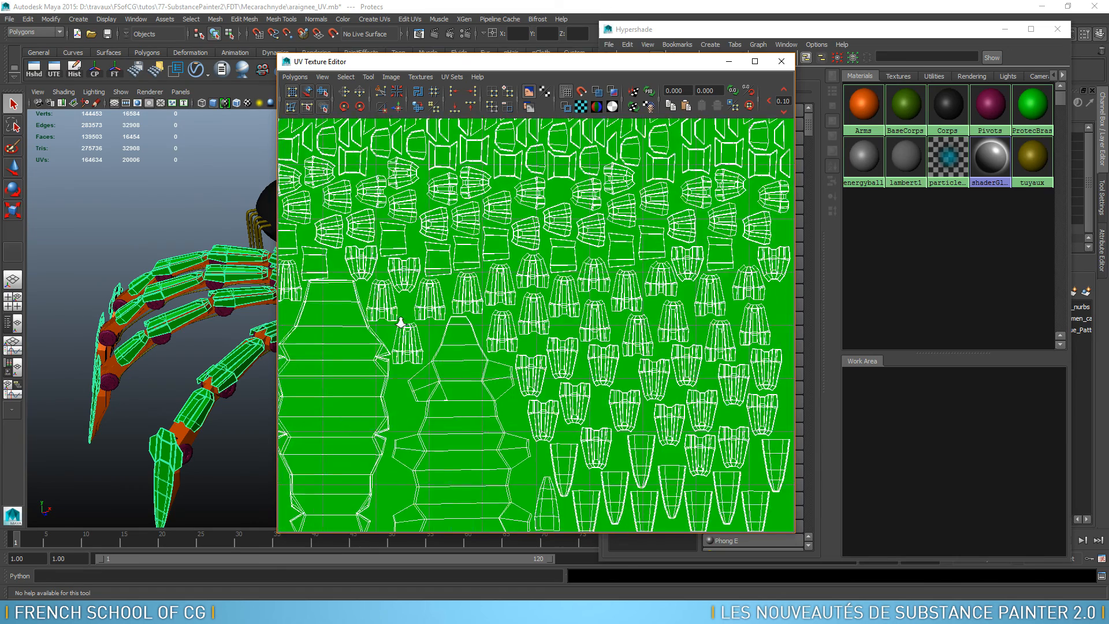
{"action": "scroll", "coordinate": [401, 322], "scroll_direction": "down", "scroll_amount": 5}
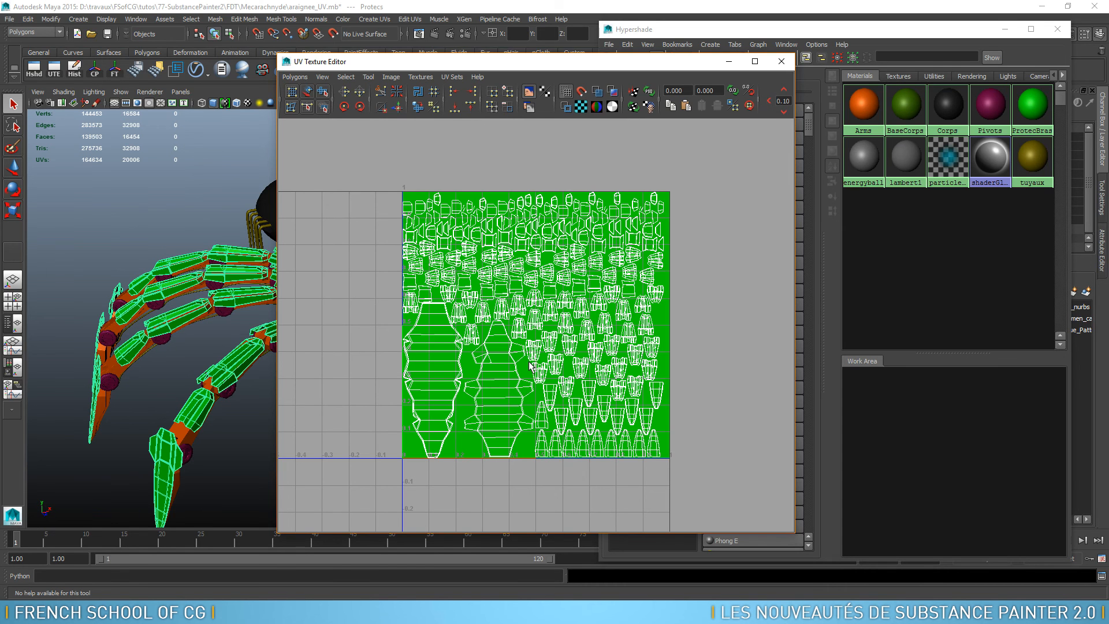
{"action": "left_click", "coordinate": [530, 95]}
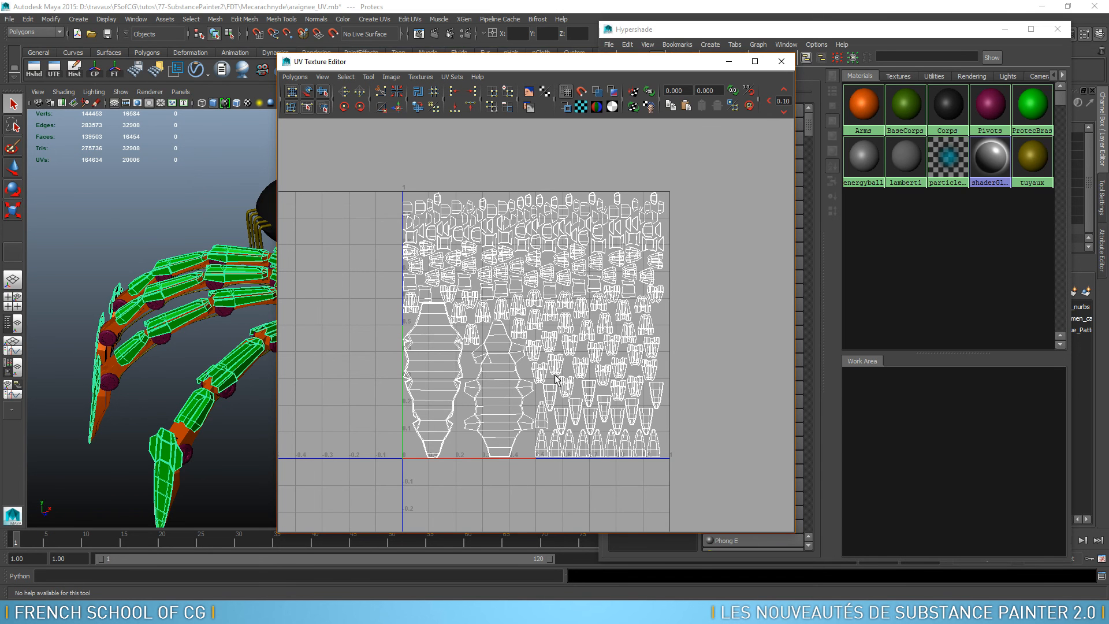
{"action": "left_click_drag", "start_coordinate": [190, 312], "coordinate": [220, 278], "text": "alt"}
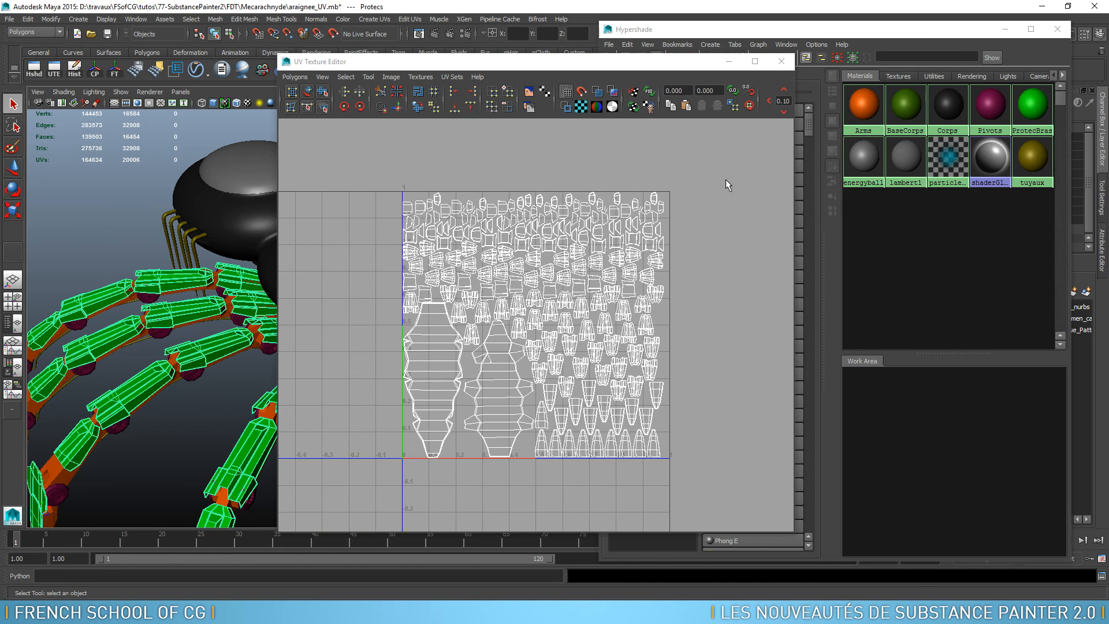
Step: Close the Maya session that holds araignee_UV.mb
{"action": "left_click", "coordinate": [1085, 11]}
{"action": "left_click", "coordinate": [550, 312]}
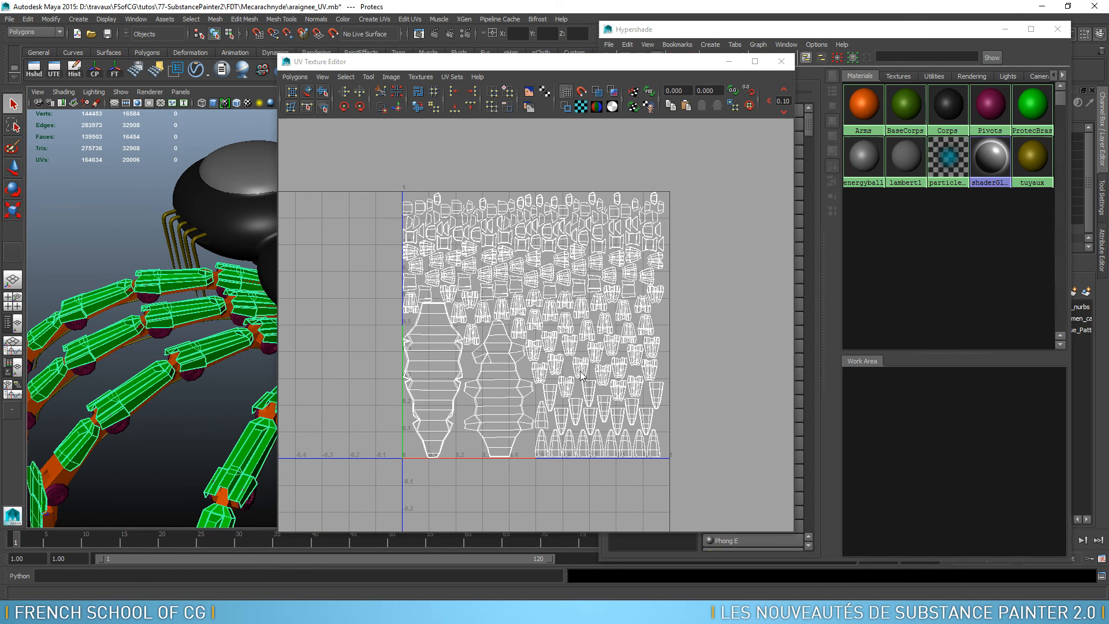